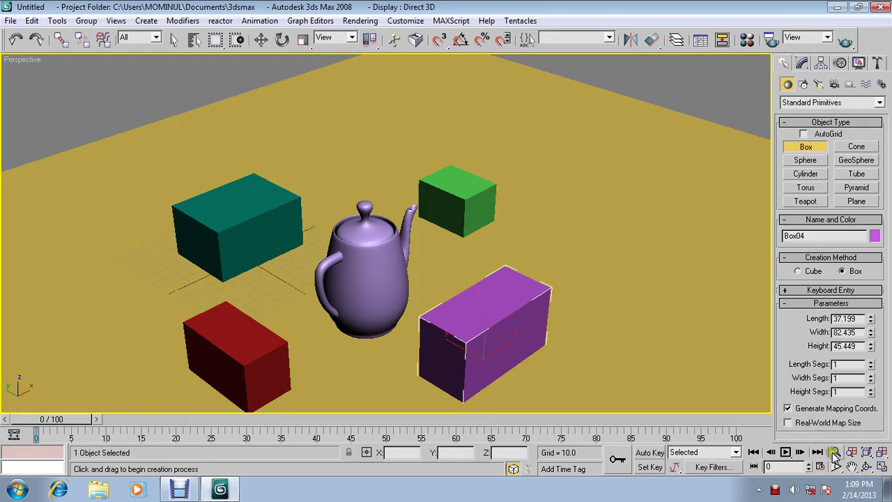
# Step: Open the Material Editor and select the ground plane beneath the boxes and teapot
pyautogui.click(836, 452)
pyautogui.moveTo(575, 331); pyautogui.dragTo(551, 291)
pyautogui.moveTo(550, 292); pyautogui.dragTo(532, 247, button='middle')
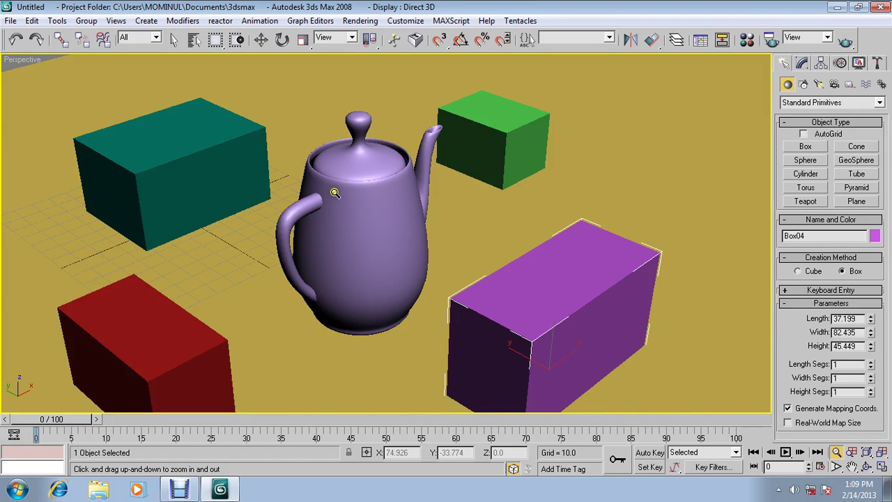
pyautogui.moveTo(334, 190); pyautogui.dragTo(336, 223)
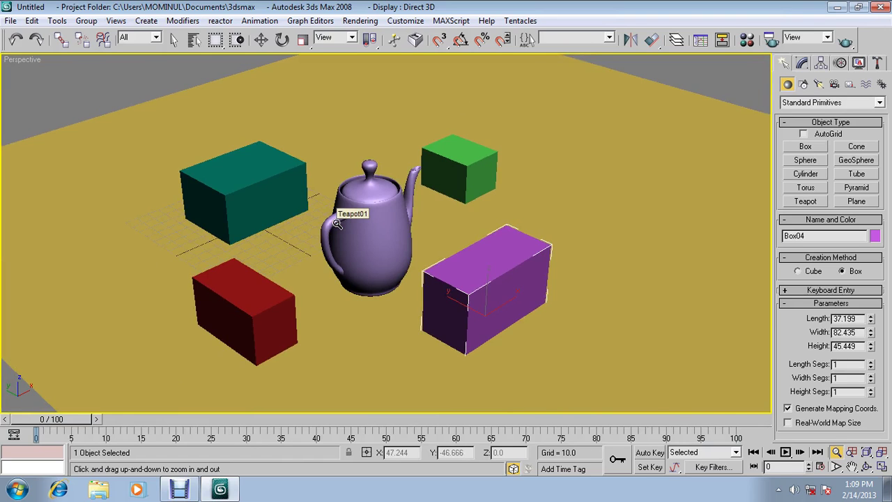
pyautogui.press('m')
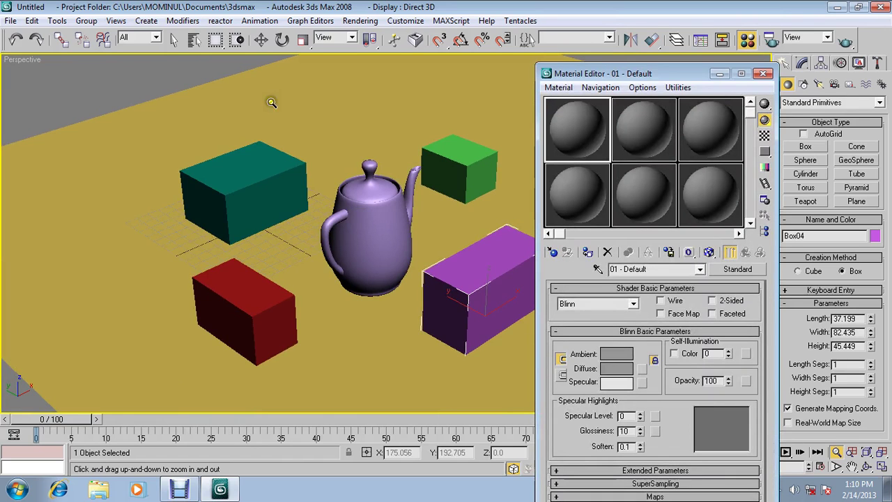
pyautogui.click(261, 40)
pyautogui.click(208, 87)
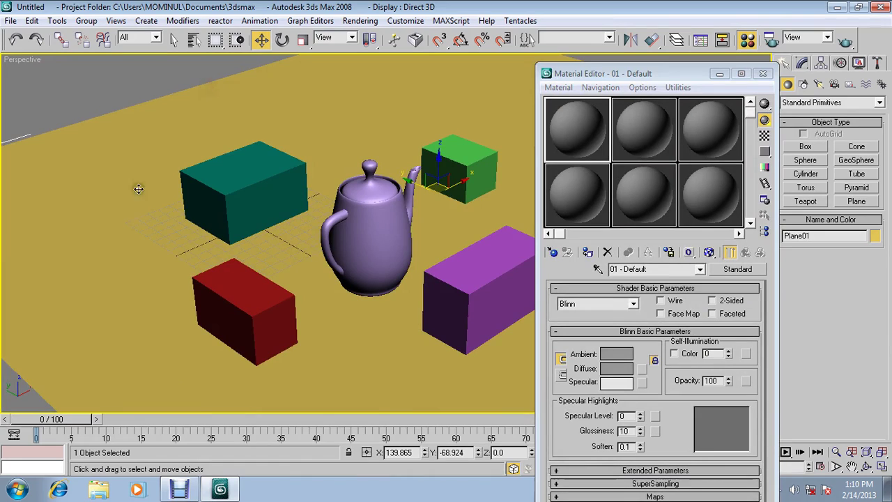
pyautogui.moveTo(139, 188); pyautogui.dragTo(30, 364, button='middle')
pyautogui.moveTo(257, 279); pyautogui.dragTo(302, 261, button='middle')
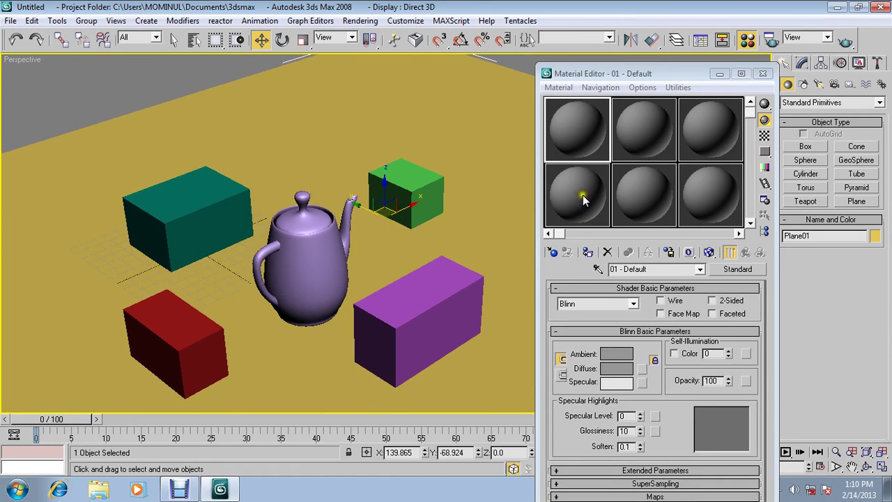
# Step: Use a Checker map for the diffuse colour of the first sample material
pyautogui.click(589, 130)
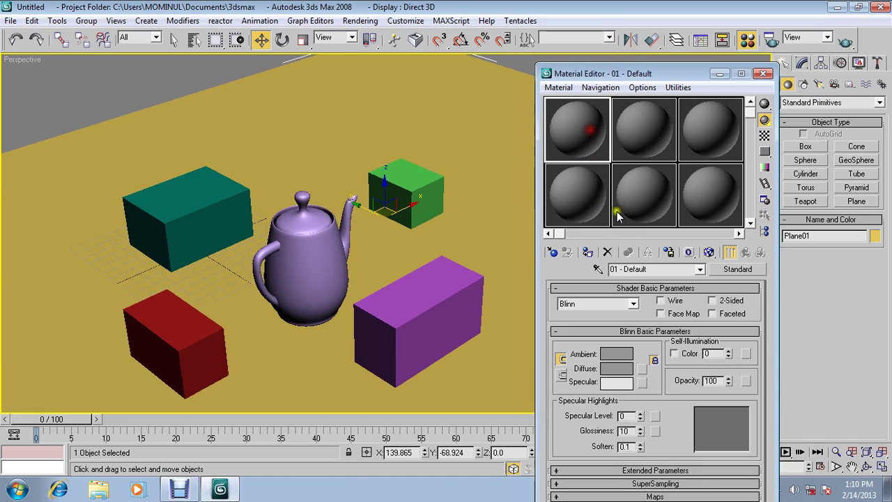
pyautogui.click(642, 368)
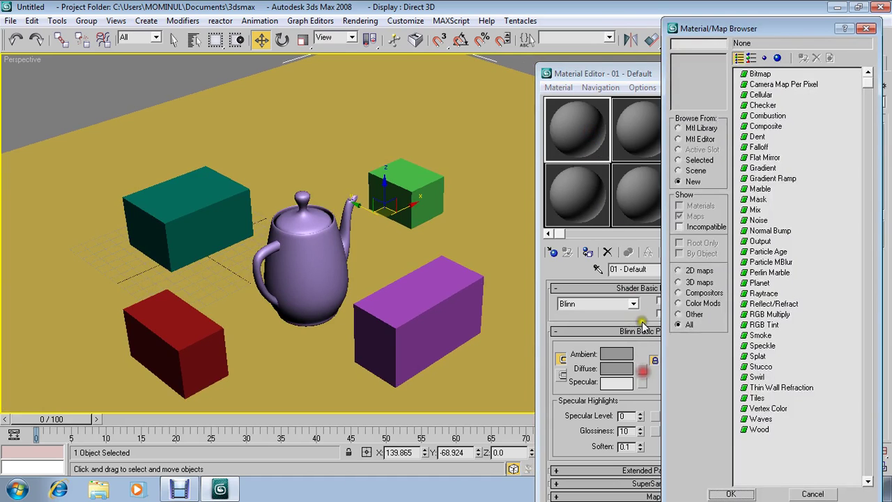
pyautogui.doubleClick(761, 105)
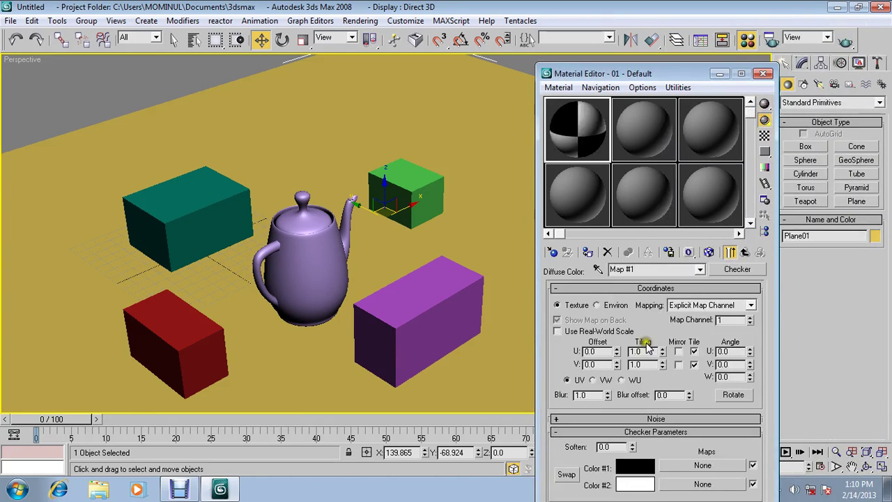
# Step: Set the Checker map's tiling to 10 in both U and V
pyautogui.click(618, 353)
pyautogui.write('10')
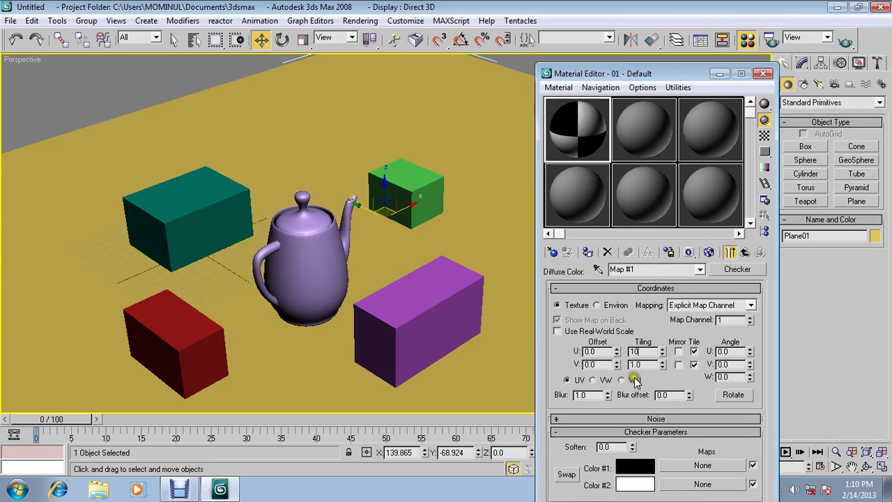
pyautogui.click(643, 364)
pyautogui.write('10')
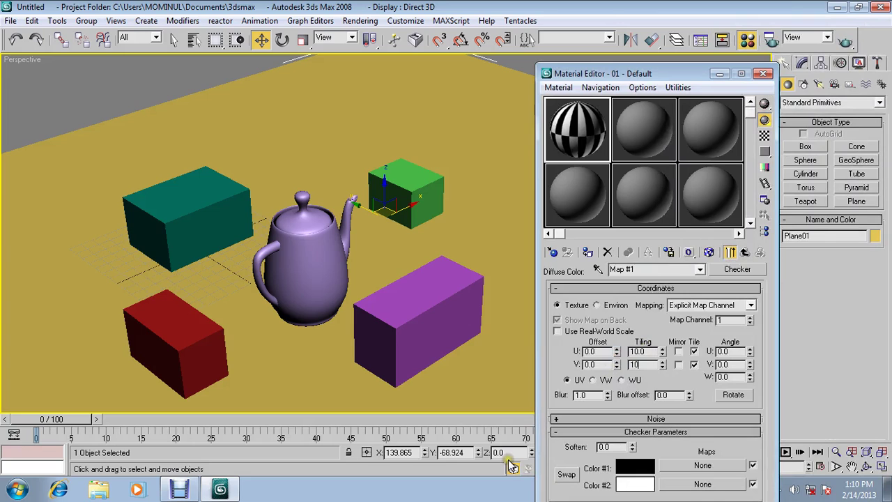
pyautogui.press('Return')
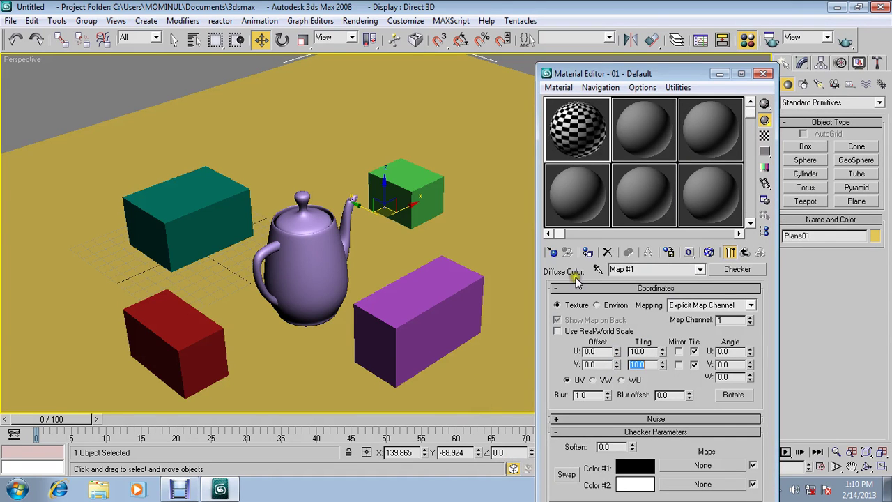
# Step: Assign the checker material to the ground plane and show its map in the viewport
pyautogui.click(709, 251)
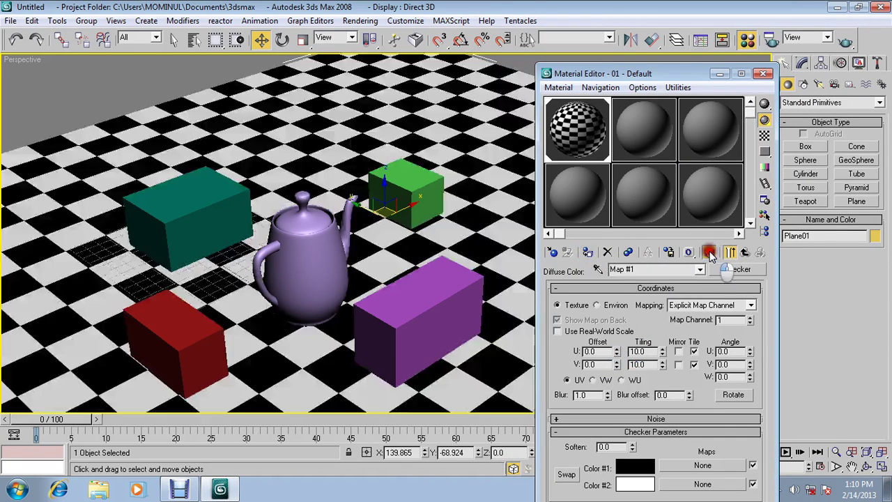
pyautogui.moveTo(449, 256); pyautogui.dragTo(430, 239, button='middle')
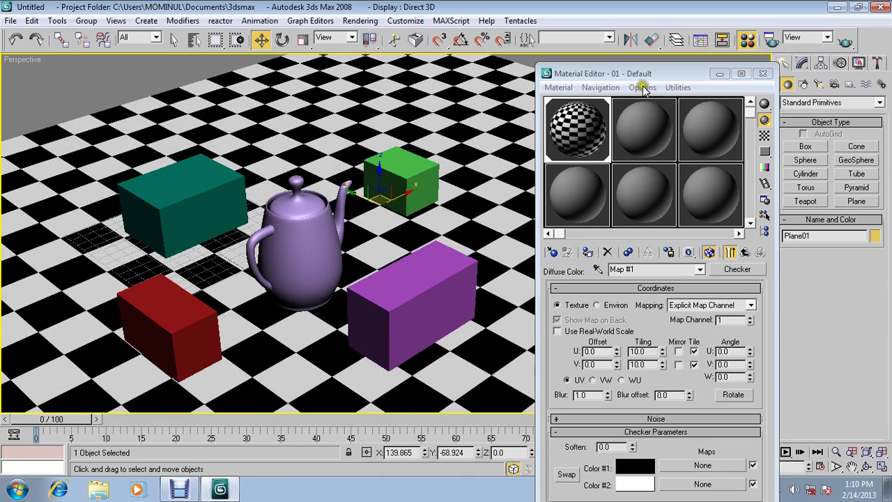
pyautogui.moveTo(647, 75); pyautogui.dragTo(738, 51)
# Step: Select the teapot and bring it closer in the perspective view, clear of the Material Editor
pyautogui.middleClick(291, 232)
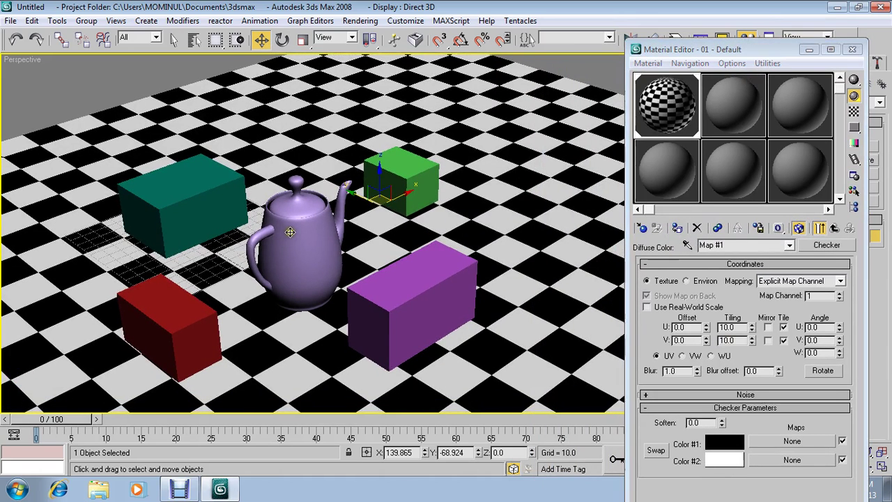
pyautogui.click(291, 232)
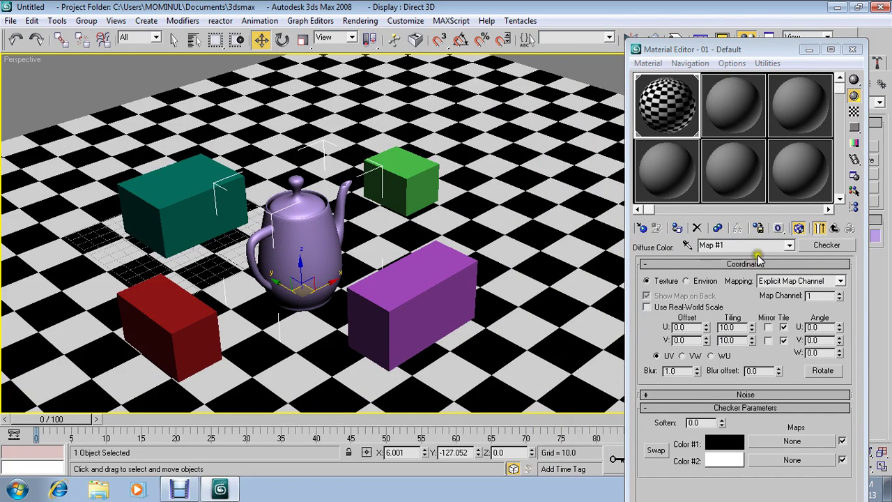
pyautogui.moveTo(737, 49); pyautogui.dragTo(676, 15)
pyautogui.click(836, 452)
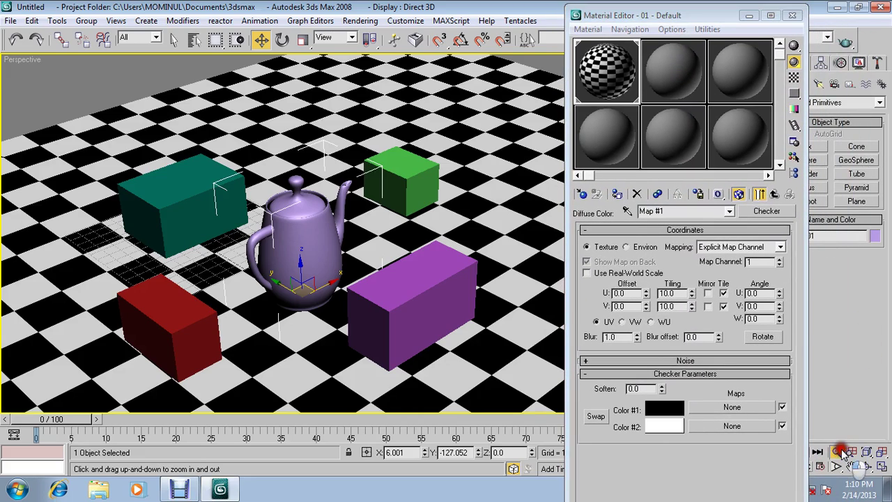
pyautogui.moveTo(453, 349); pyautogui.dragTo(462, 296)
# Step: Give the second sample material a saturated yellow diffuse colour
pyautogui.click(670, 75)
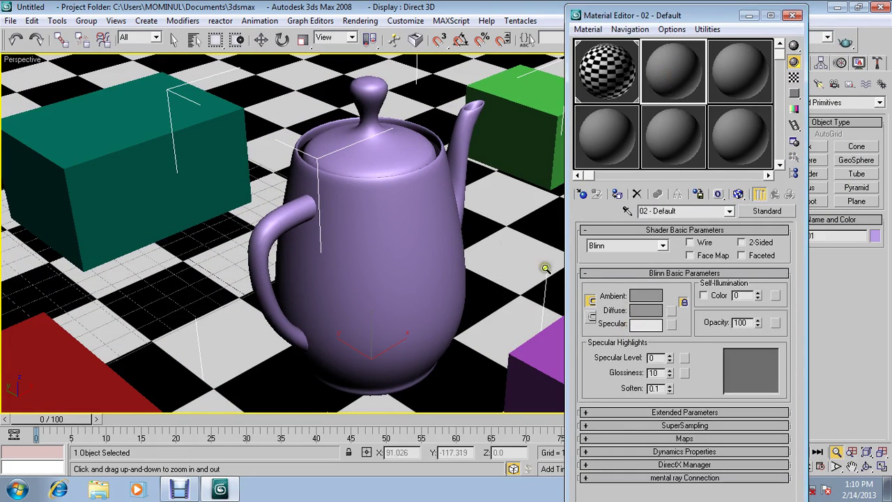
pyautogui.click(641, 311)
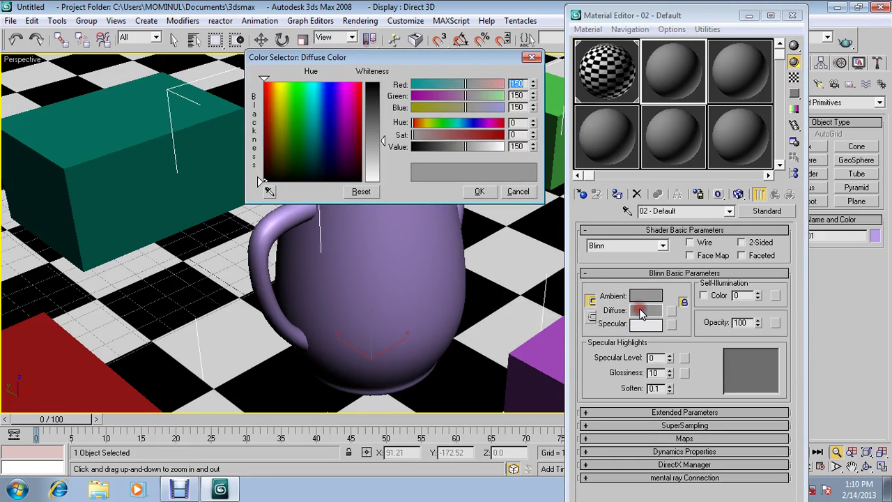
pyautogui.click(279, 105)
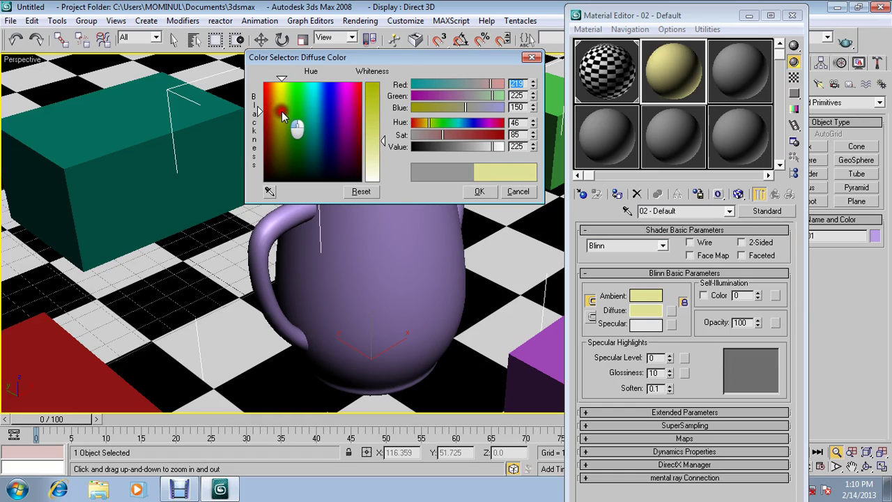
pyautogui.moveTo(279, 105); pyautogui.dragTo(279, 92)
pyautogui.moveTo(384, 144); pyautogui.dragTo(373, 95)
pyautogui.moveTo(279, 79); pyautogui.dragTo(278, 82)
pyautogui.moveTo(382, 101)
pyautogui.mouseDown()
pyautogui.moveTo(381, 110)
pyautogui.moveTo(380, 94)
pyautogui.mouseUp()
pyautogui.click(474, 193)
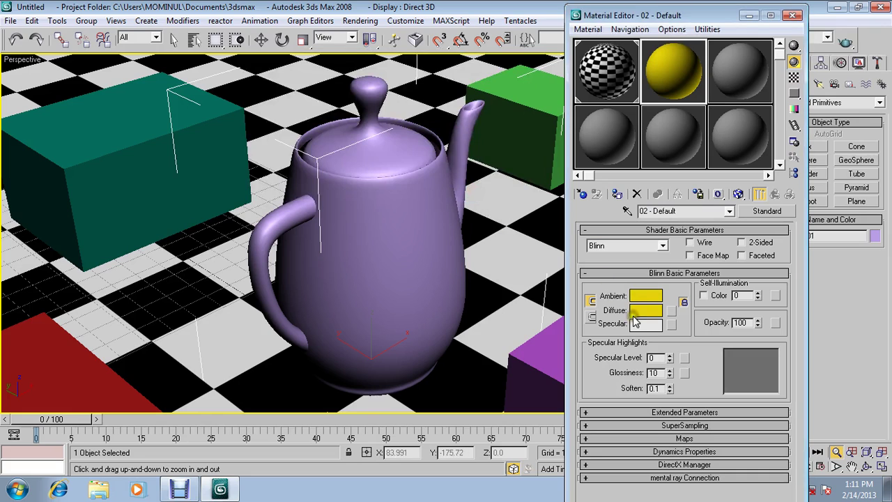
# Step: Set the yellow material's specular colour to pure white, RGB 255, 255, 255
pyautogui.click(645, 323)
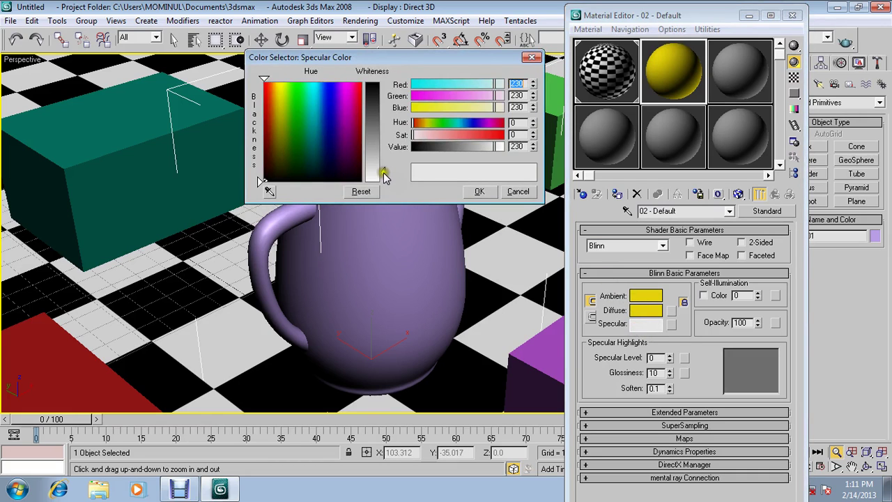
pyautogui.moveTo(382, 173); pyautogui.dragTo(387, 177)
pyautogui.click(480, 191)
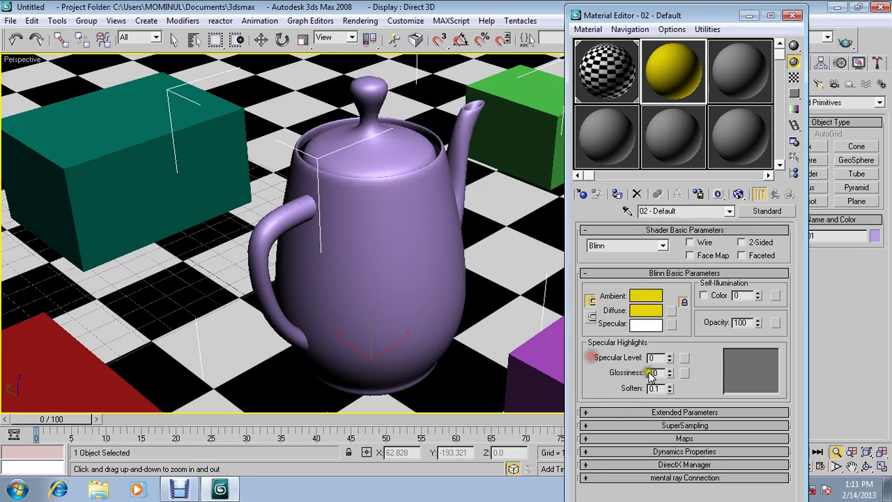
pyautogui.click(645, 324)
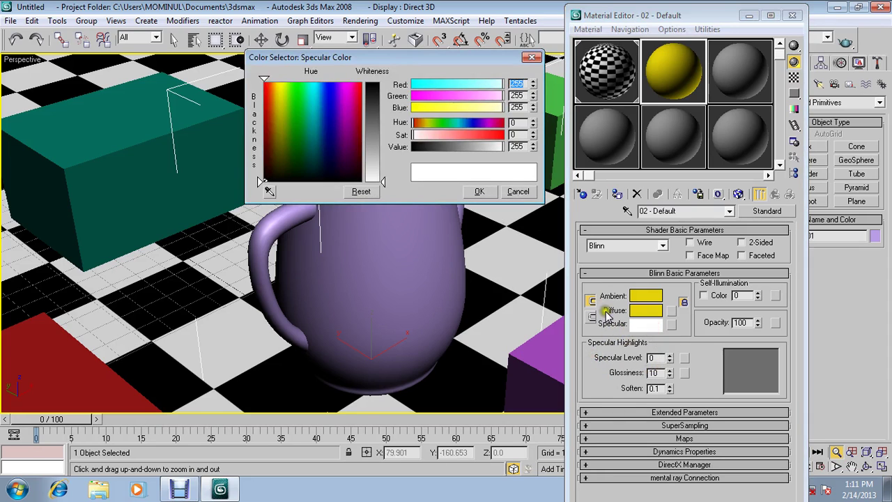
pyautogui.click(518, 191)
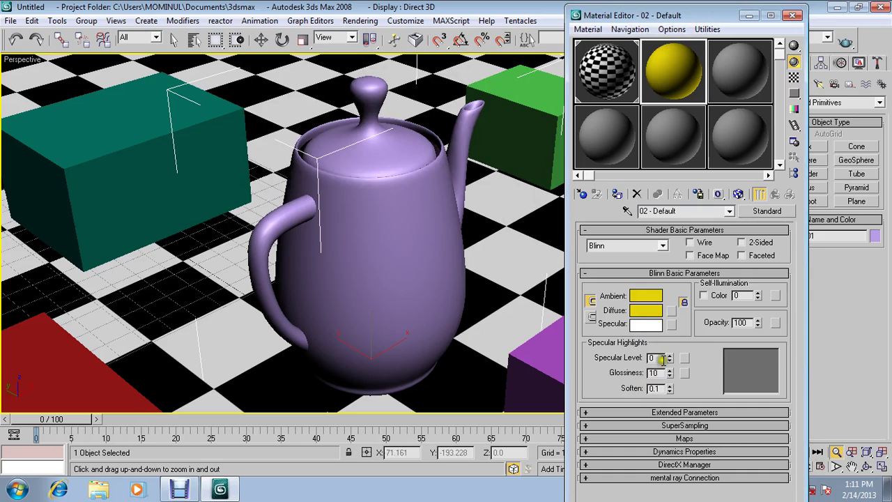
# Step: Set the yellow material's specular level to 100, glossiness to 75 and soften to 0.5
pyautogui.moveTo(660, 358); pyautogui.dragTo(635, 359)
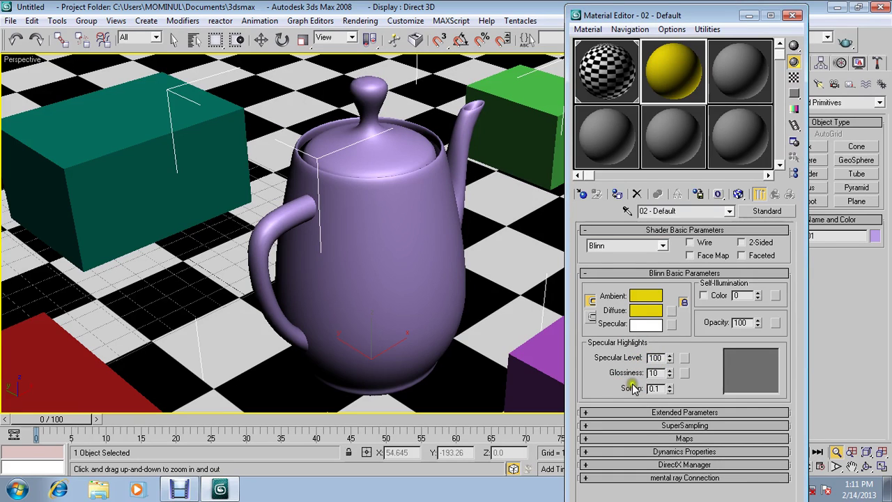
pyautogui.click(655, 373)
pyautogui.moveTo(655, 373); pyautogui.dragTo(636, 375)
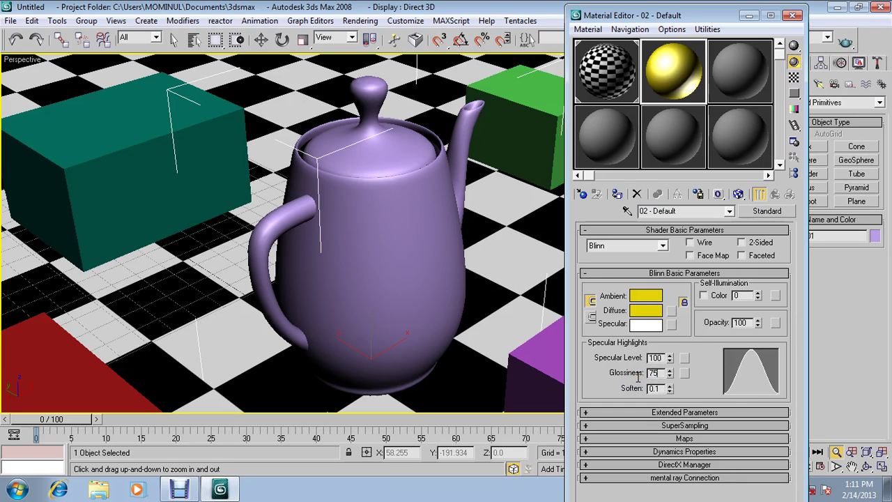
pyautogui.click(655, 389)
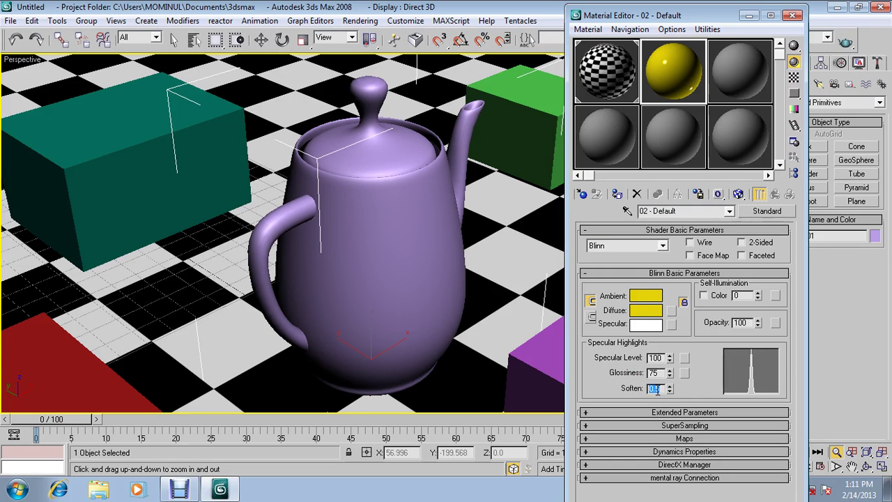
pyautogui.write('0.5')
pyautogui.click(698, 377)
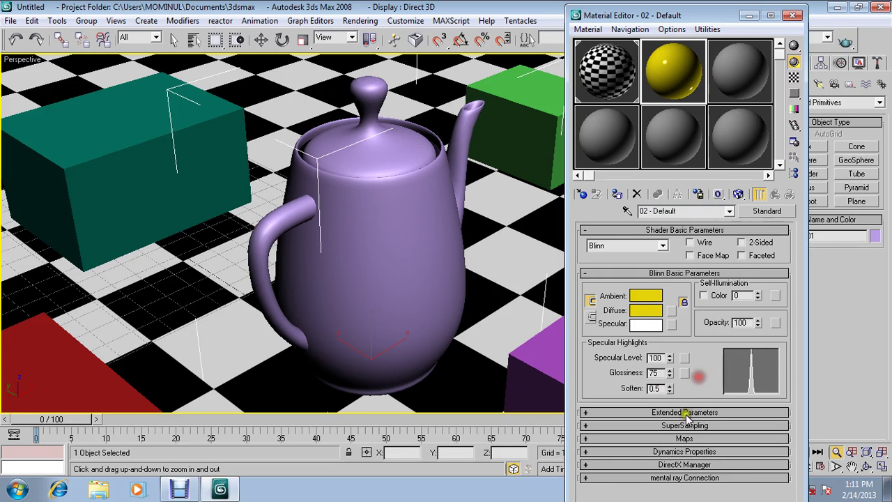
# Step: Add a Raytrace map to the yellow material's Refraction channel, with its trace mode set to Refraction
pyautogui.click(685, 438)
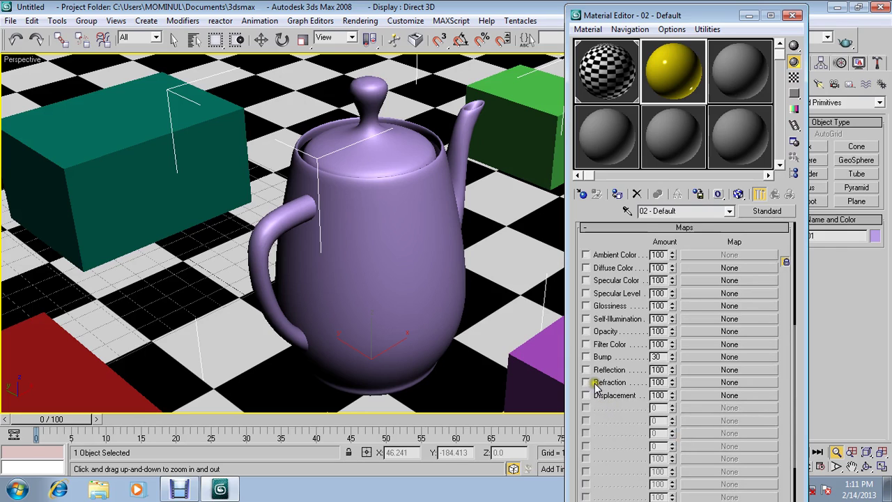
pyautogui.click(689, 382)
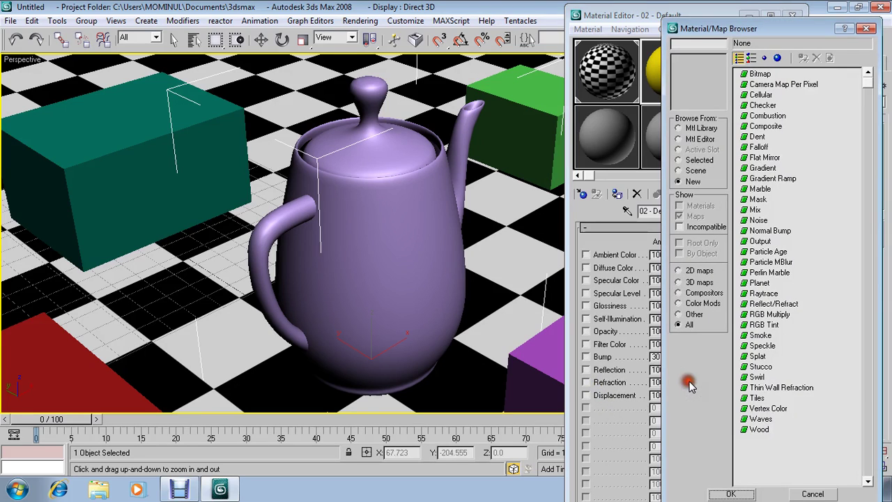
pyautogui.doubleClick(764, 293)
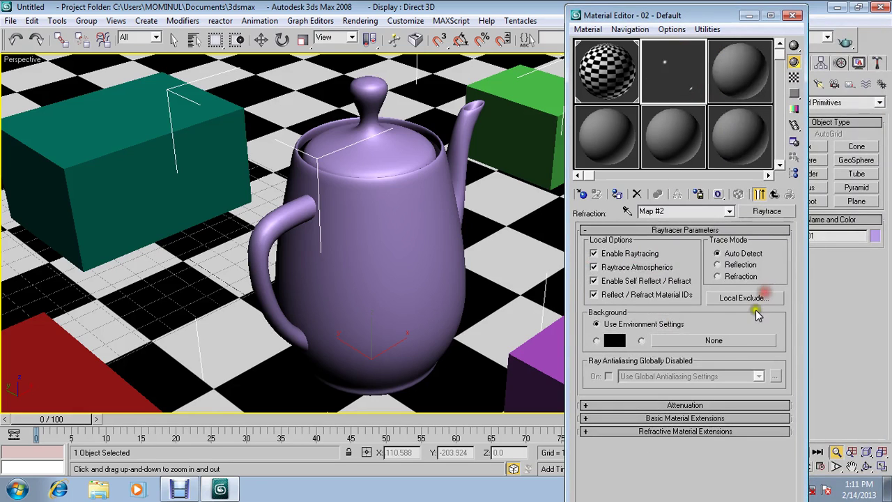
pyautogui.click(718, 276)
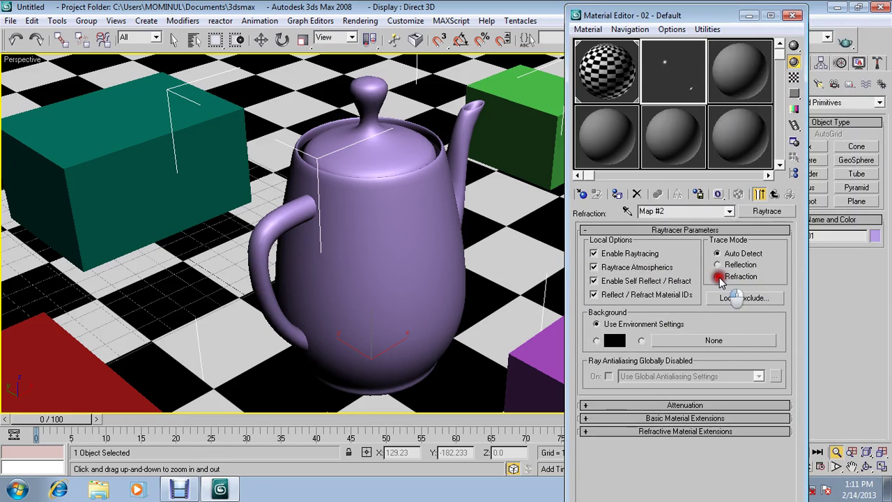
pyautogui.click(774, 196)
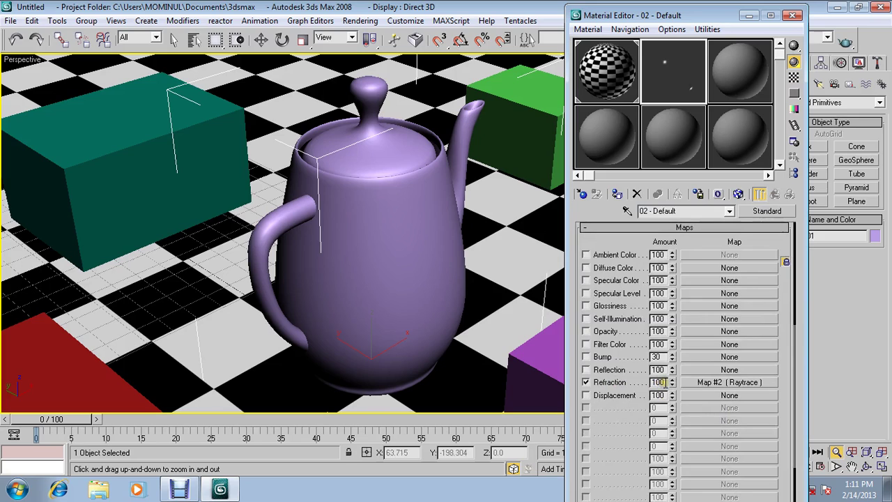
# Step: Assign the refractive material to the teapot and render the perspective view
pyautogui.click(618, 195)
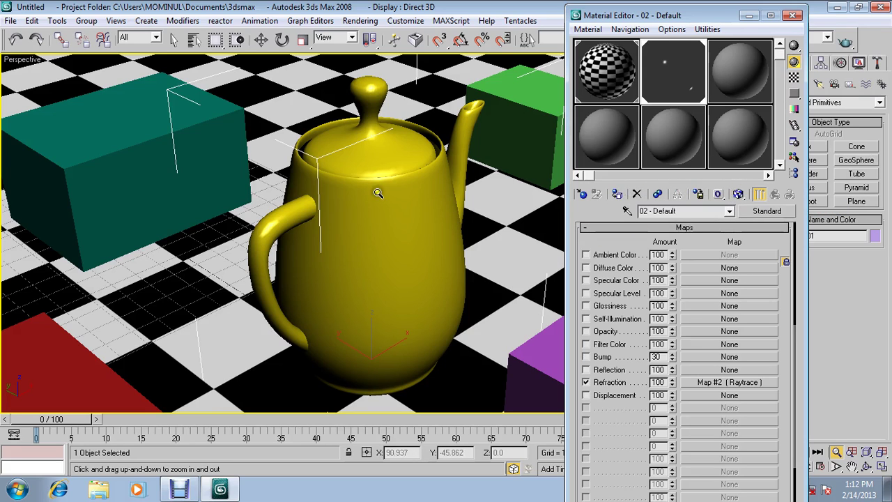
pyautogui.click(845, 42)
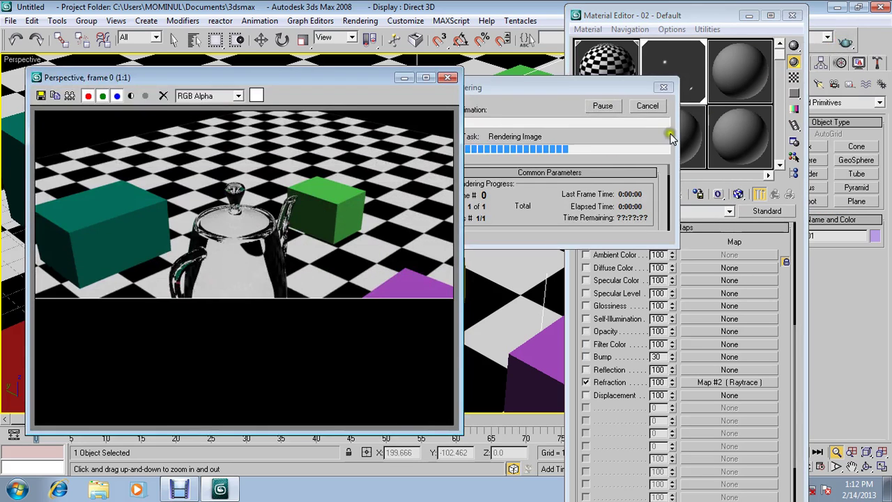
# Step: Set the yellow material's Refraction map amount to 50 and render the perspective view
pyautogui.click(447, 77)
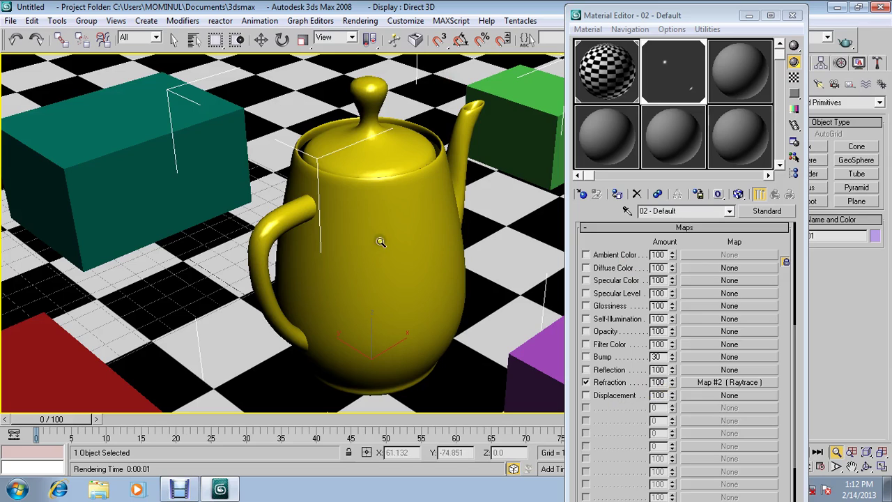
pyautogui.moveTo(381, 241); pyautogui.dragTo(388, 231)
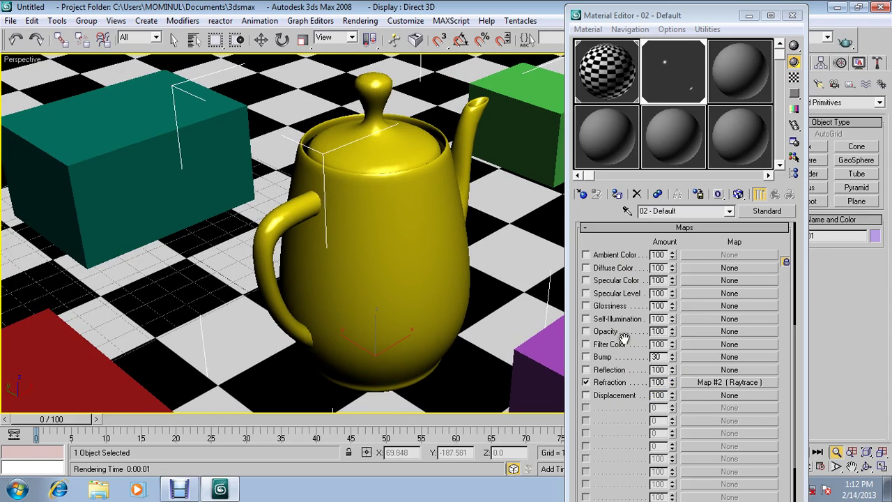
pyautogui.moveTo(667, 386); pyautogui.dragTo(620, 384)
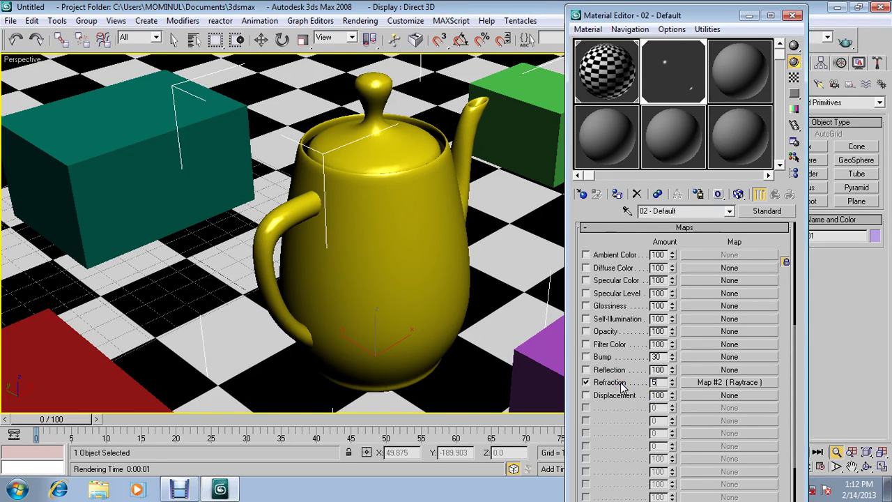
pyautogui.press('Return')
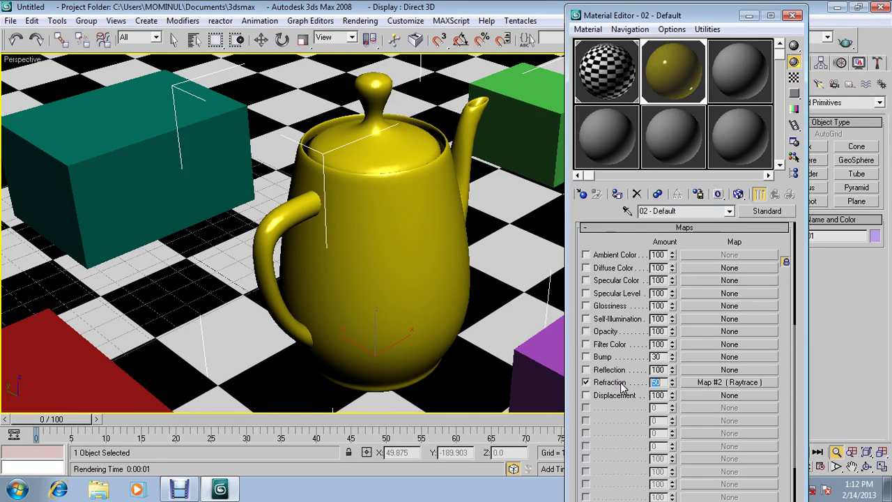
pyautogui.click(844, 41)
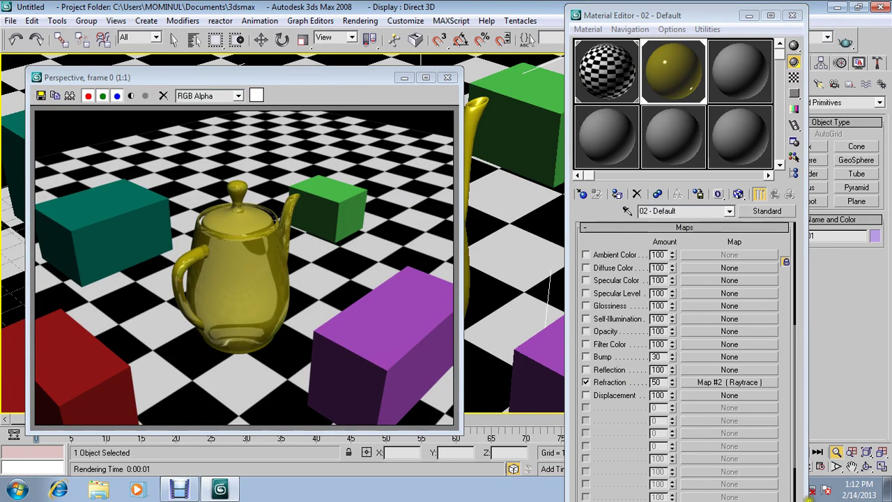
pyautogui.moveTo(522, 289); pyautogui.dragTo(506, 277)
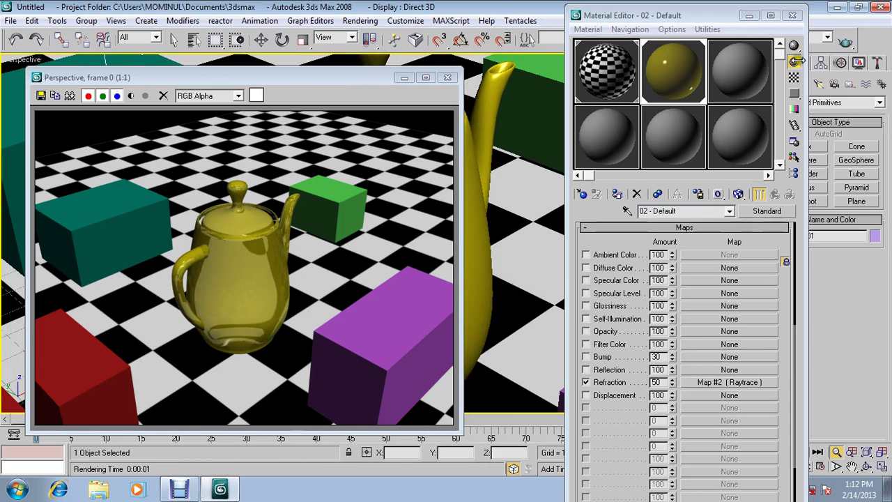
pyautogui.click(844, 43)
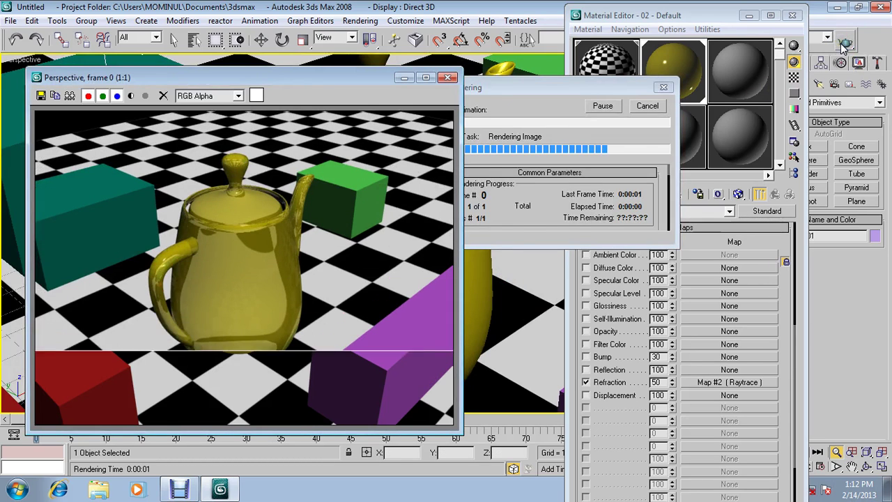
# Step: Compare renders of the teapot with the Refraction map disabled and with it enabled again
pyautogui.click(585, 382)
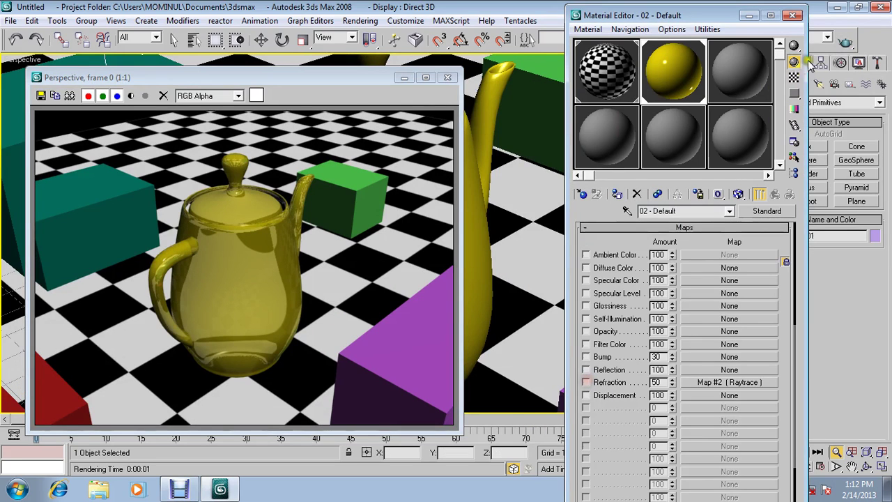
pyautogui.click(845, 43)
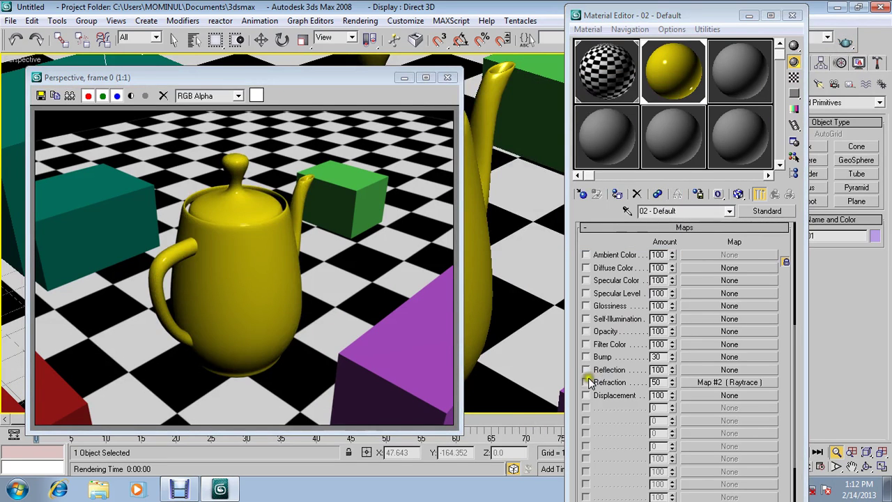
pyautogui.click(587, 383)
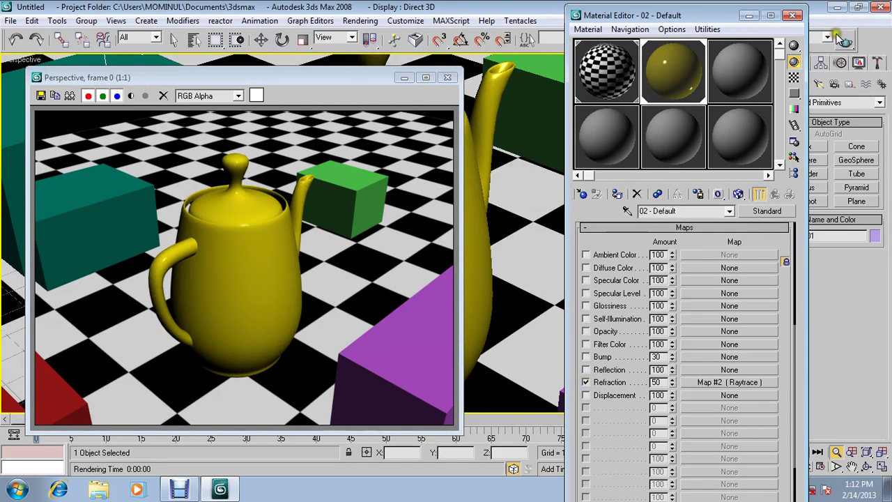
pyautogui.click(833, 44)
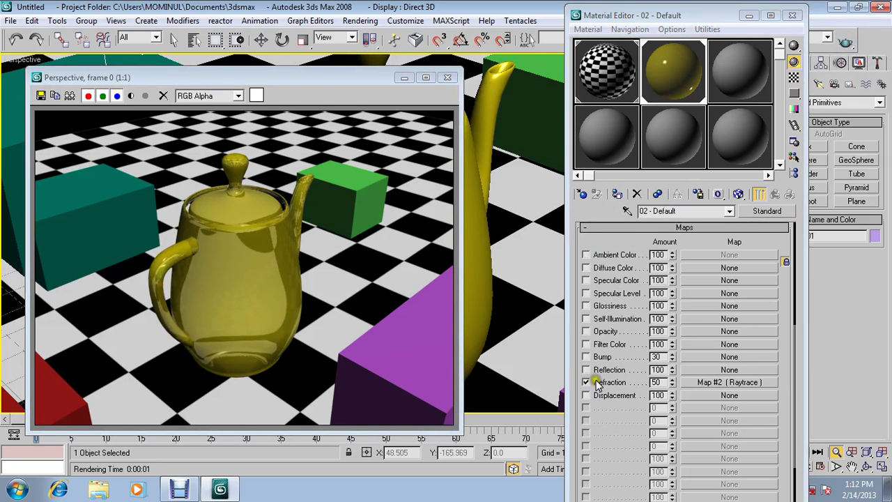
pyautogui.click(448, 77)
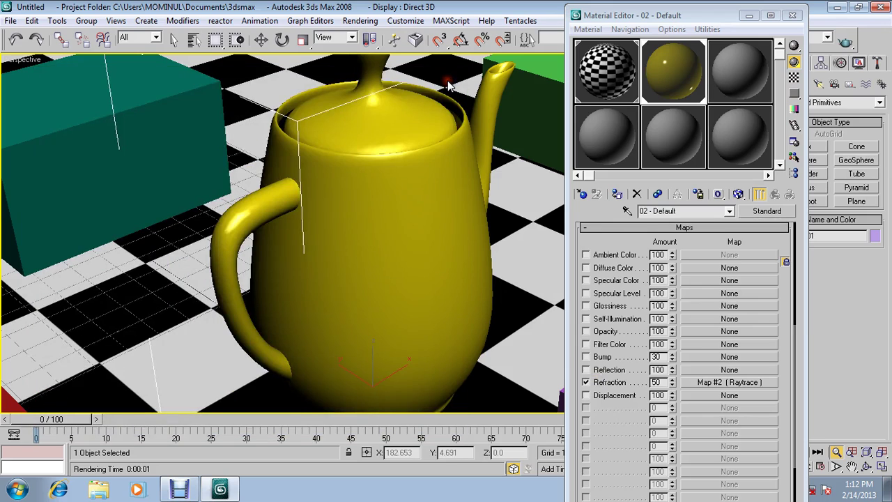
# Step: Add a Raytrace map to the yellow material's Reflection channel, with its trace mode set to Reflection
pyautogui.click(585, 371)
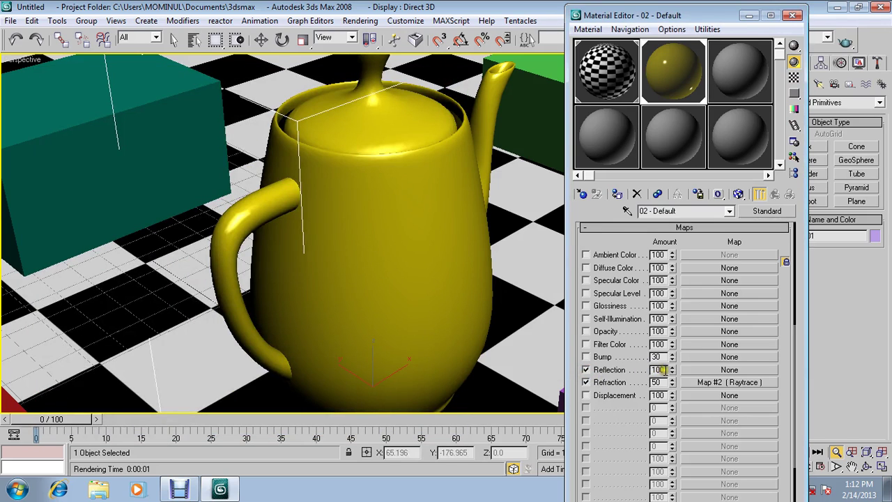
pyautogui.click(693, 369)
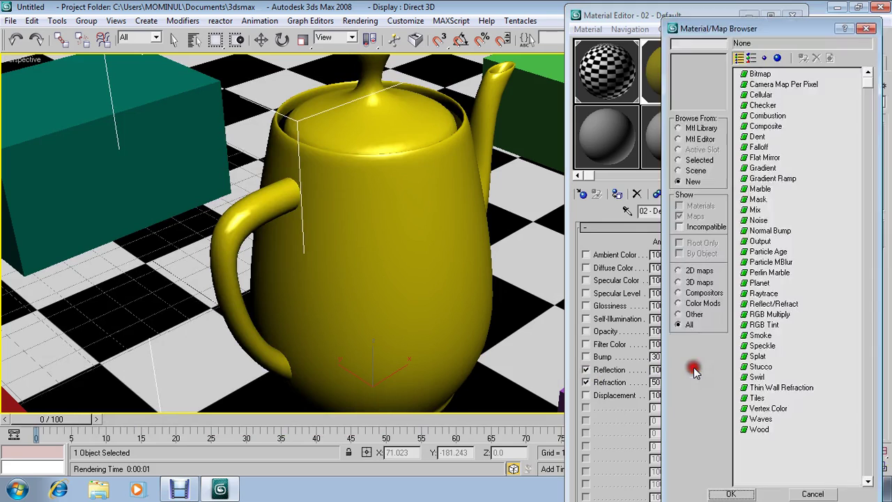
pyautogui.click(756, 294)
pyautogui.doubleClick(756, 294)
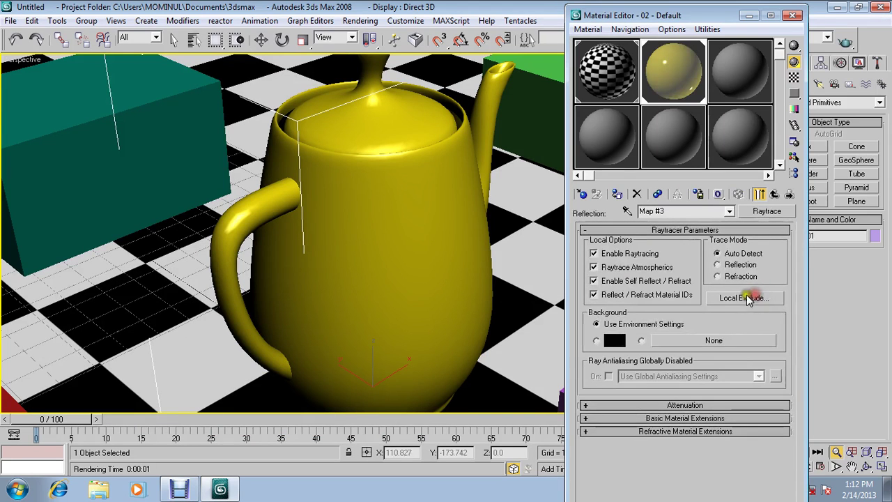
pyautogui.click(718, 265)
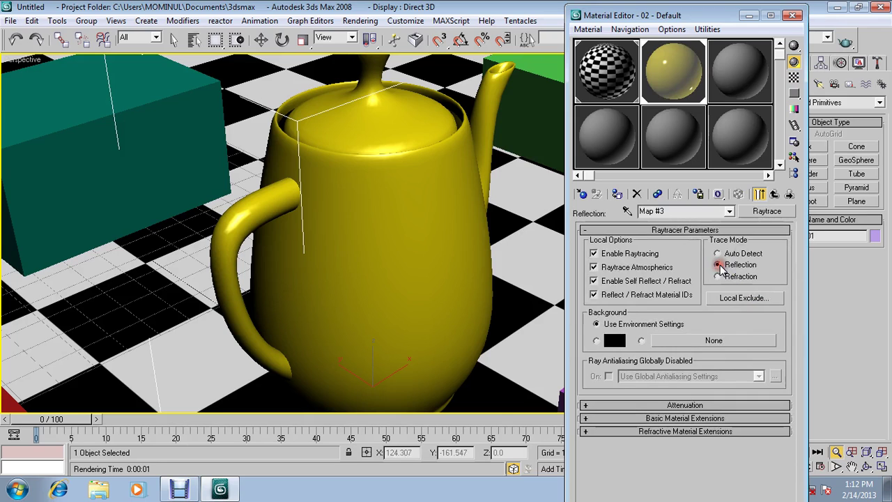
pyautogui.click(774, 194)
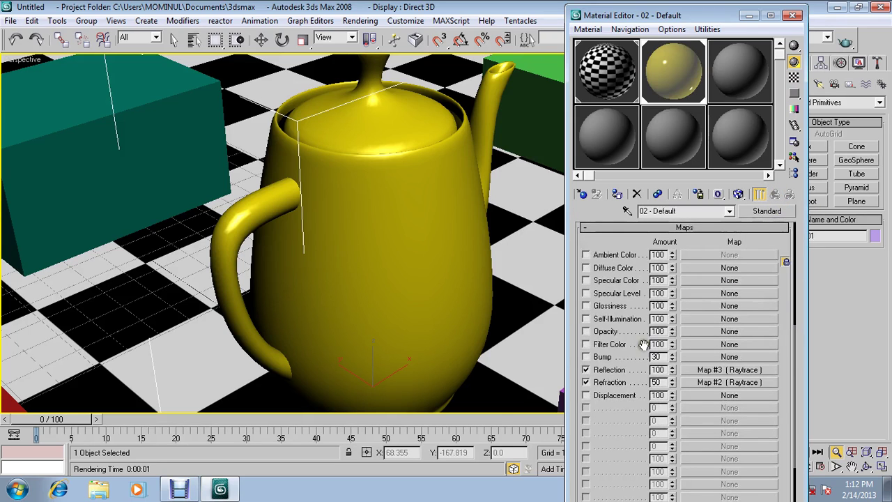
# Step: Set the yellow material's Reflection map amount to 15 and render the perspective view
pyautogui.doubleClick(659, 369)
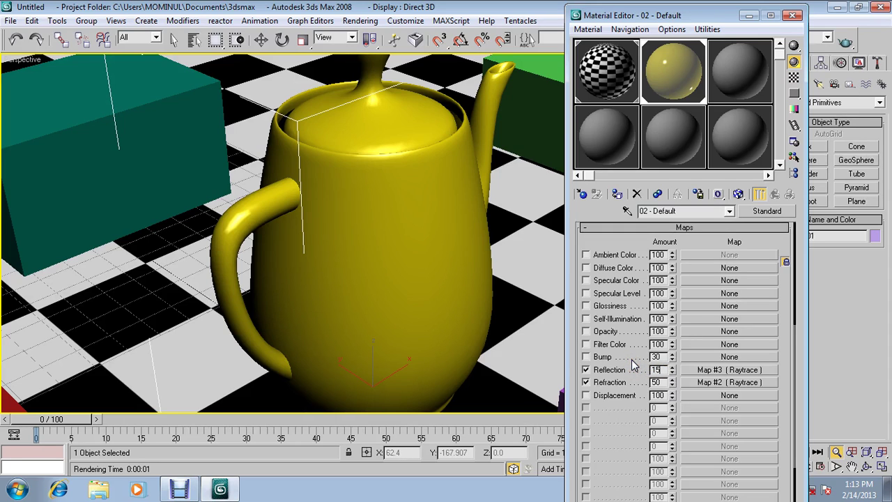
pyautogui.write('15')
pyautogui.press('Return')
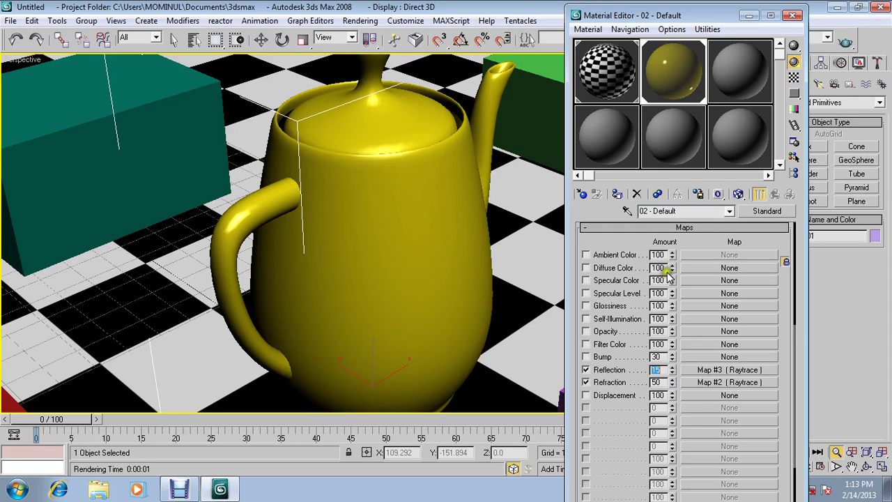
pyautogui.click(847, 43)
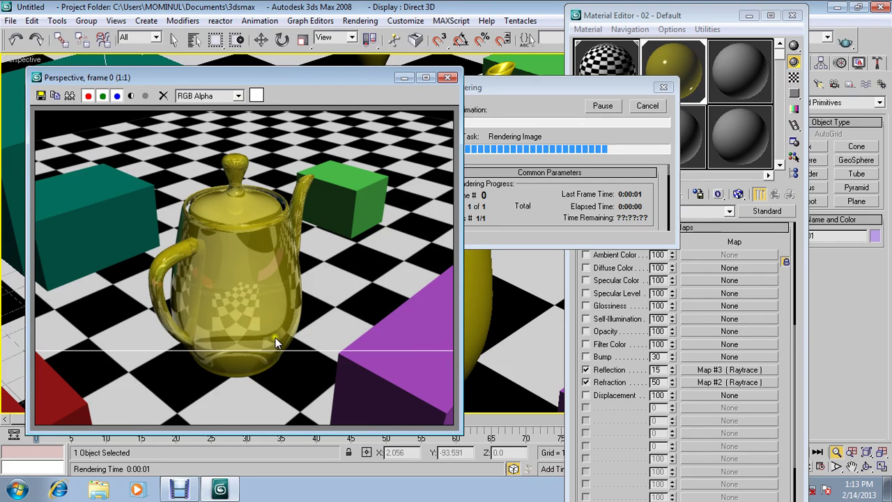
pyautogui.moveTo(508, 336); pyautogui.dragTo(508, 327, button='middle')
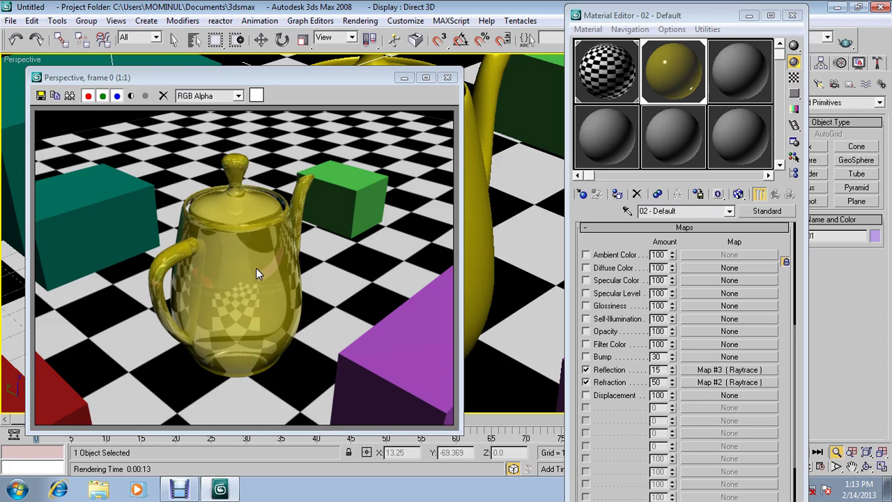
pyautogui.click(448, 78)
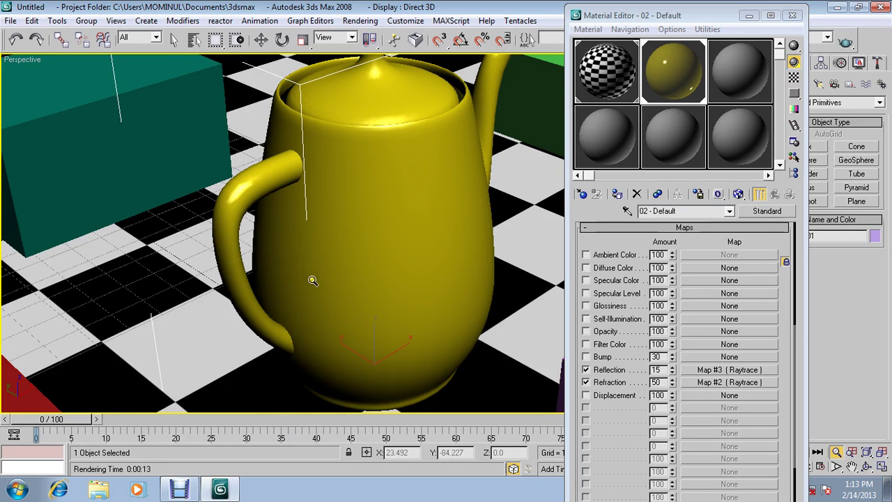
pyautogui.moveTo(356, 199); pyautogui.dragTo(335, 216)
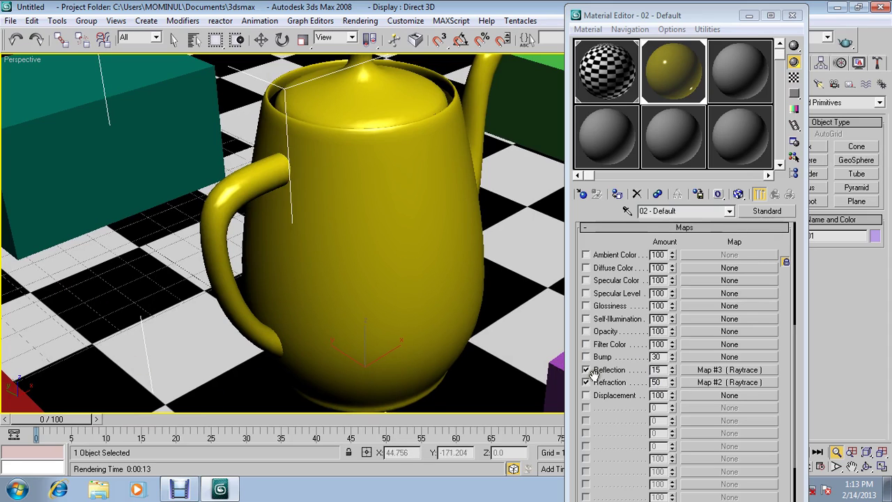
# Step: Exclude the floor object Plane01 from the Reflection channel's Raytrace map through its local exclude list
pyautogui.click(690, 370)
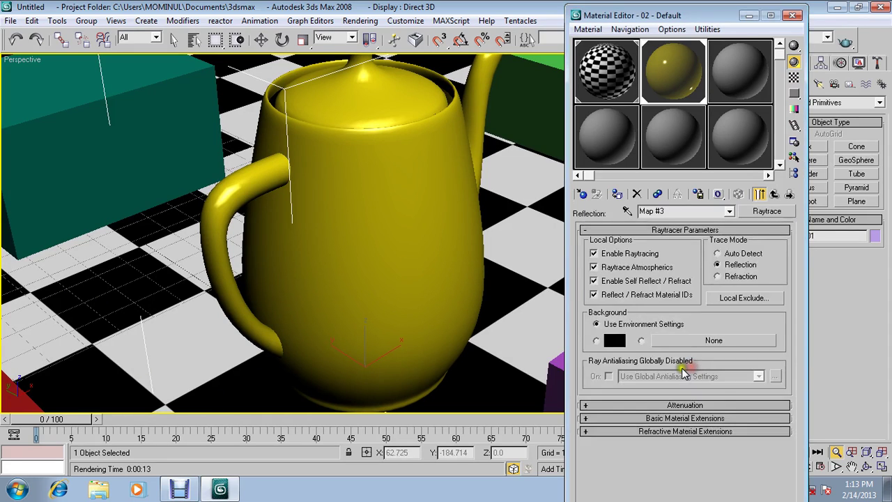
pyautogui.click(774, 194)
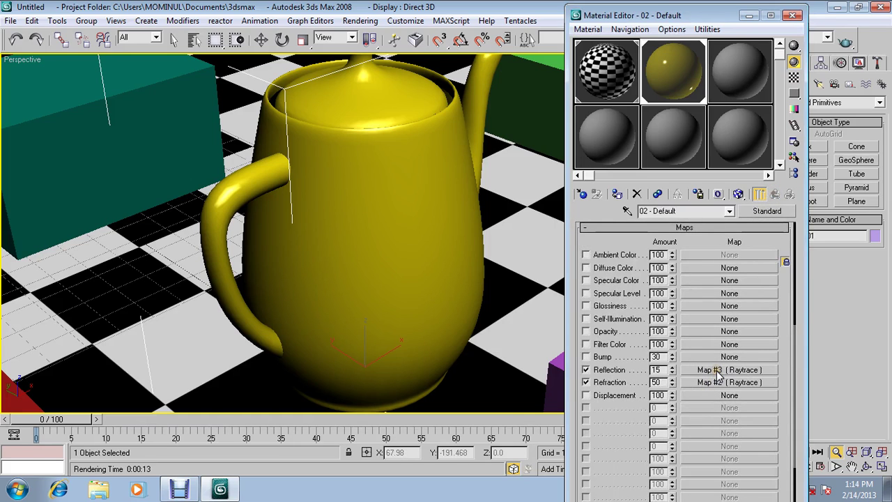
pyautogui.click(718, 371)
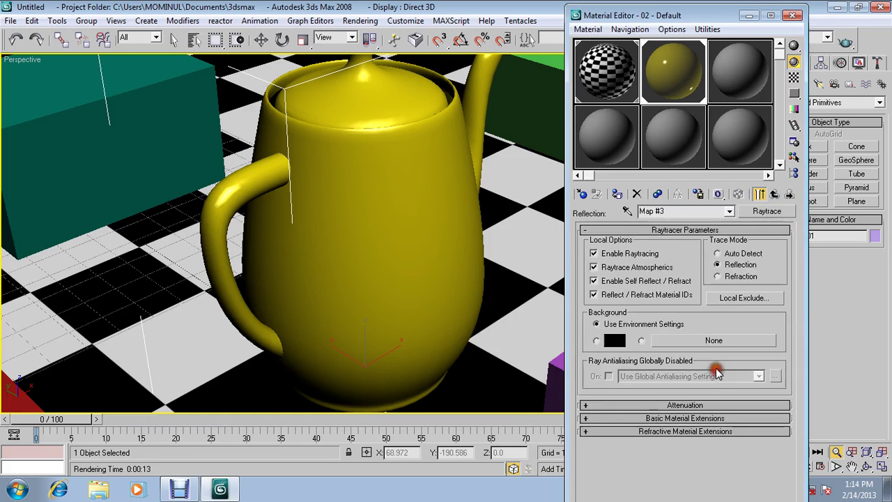
pyautogui.click(735, 298)
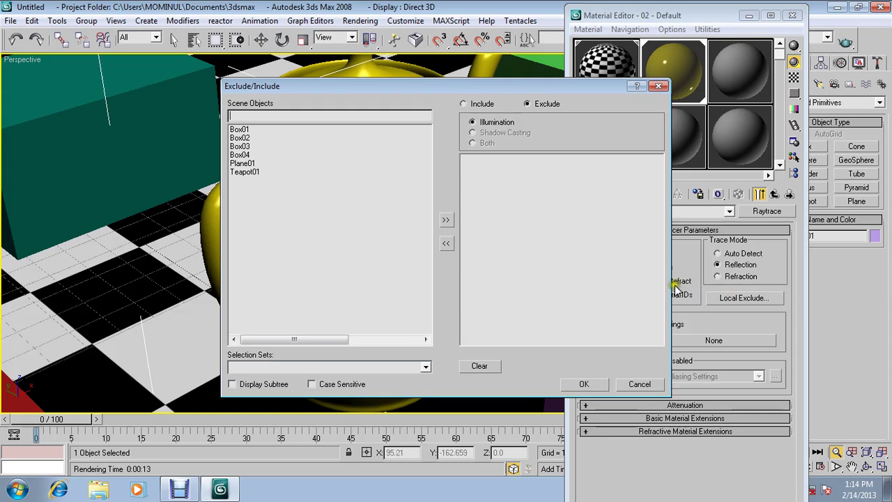
pyautogui.click(244, 164)
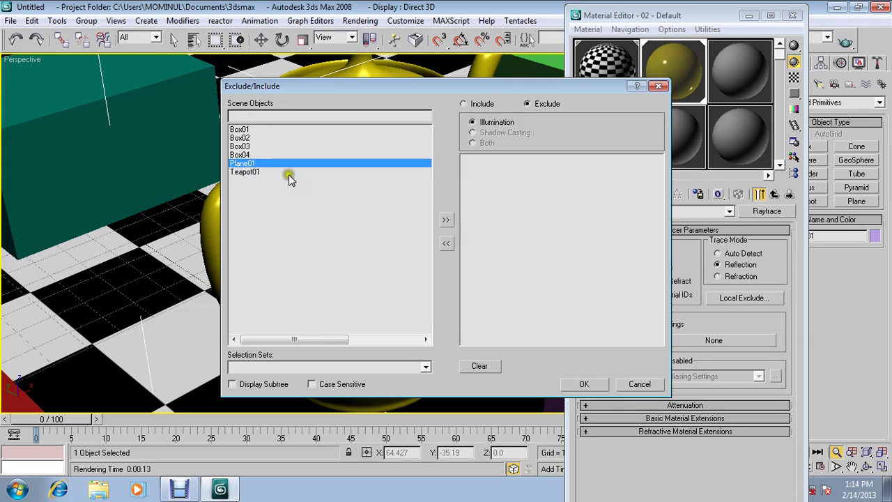
pyautogui.click(446, 221)
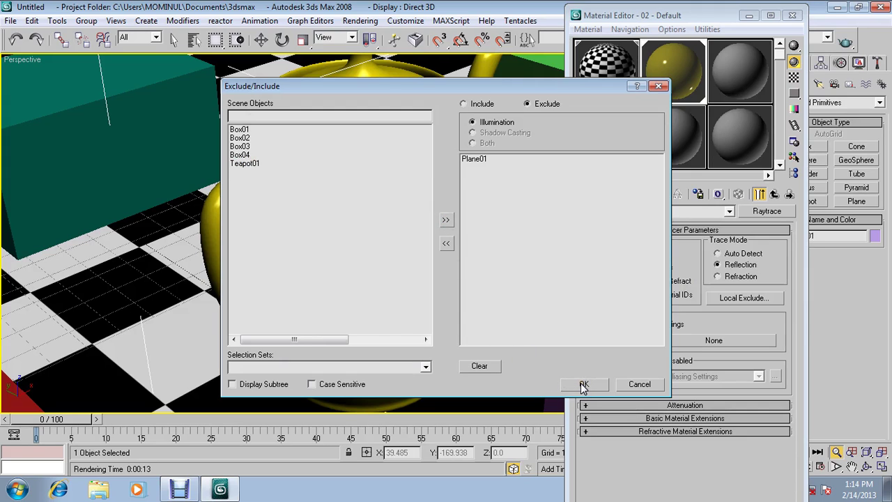
pyautogui.moveTo(583, 387); pyautogui.dragTo(325, 162)
pyautogui.click(588, 382)
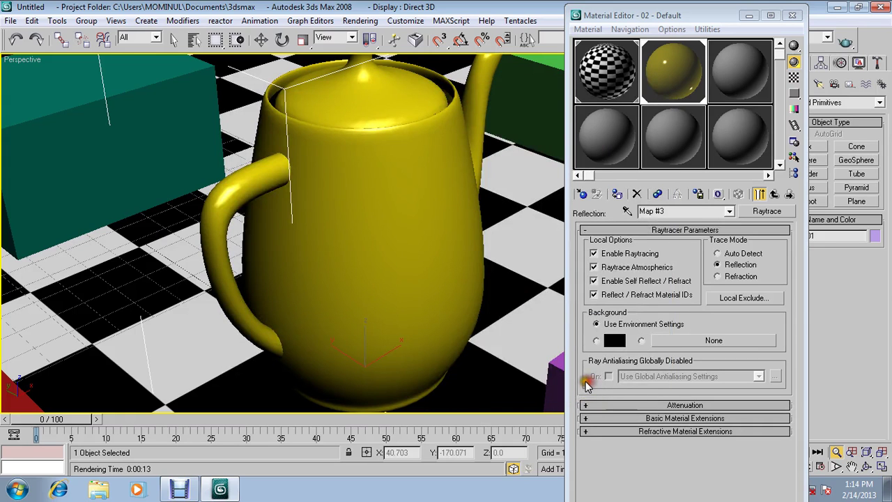
# Step: Render the perspective view to check the teapot's reflections with the floor plane excluded
pyautogui.click(845, 40)
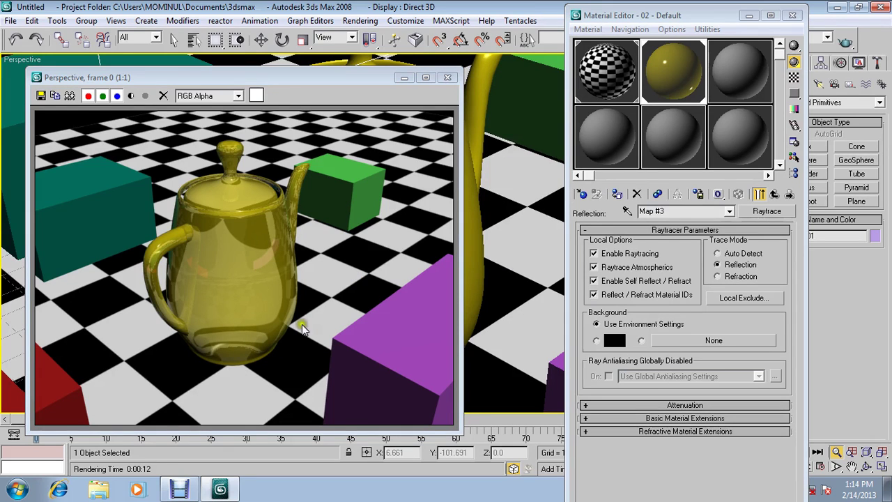
pyautogui.scroll(3, 503, 240)
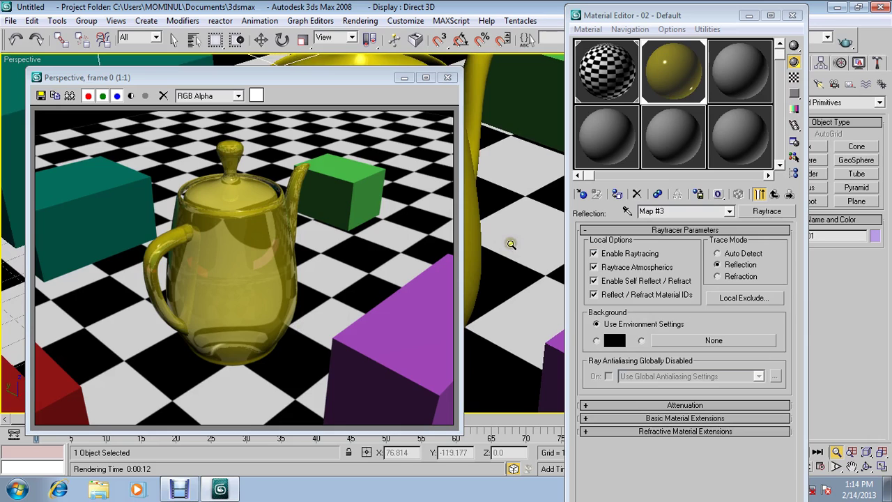
pyautogui.scroll(3, 512, 242)
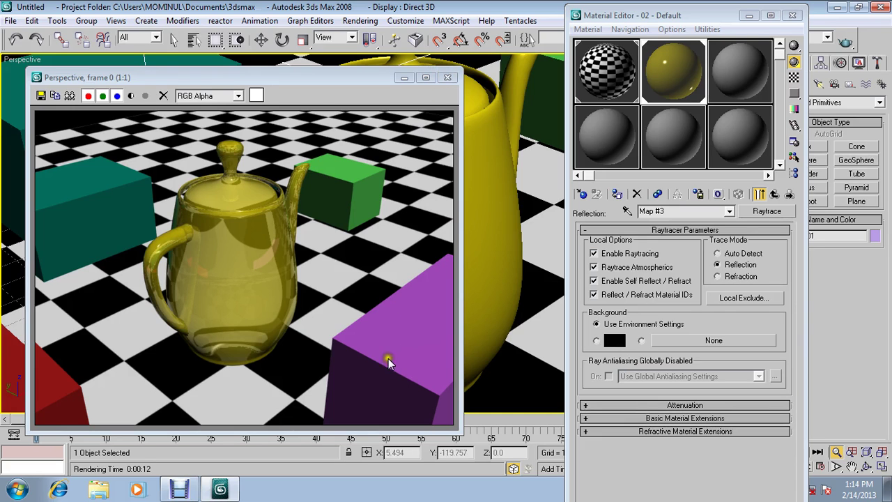
pyautogui.click(450, 79)
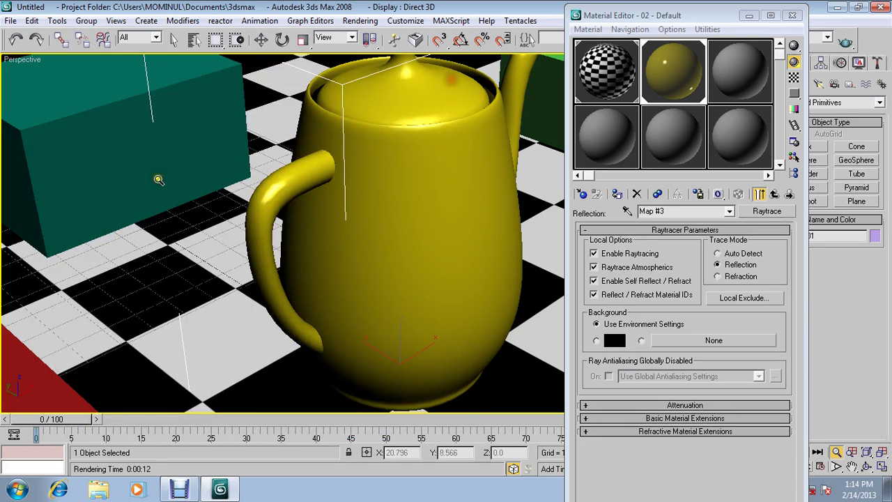
pyautogui.moveTo(290, 303); pyautogui.dragTo(309, 325)
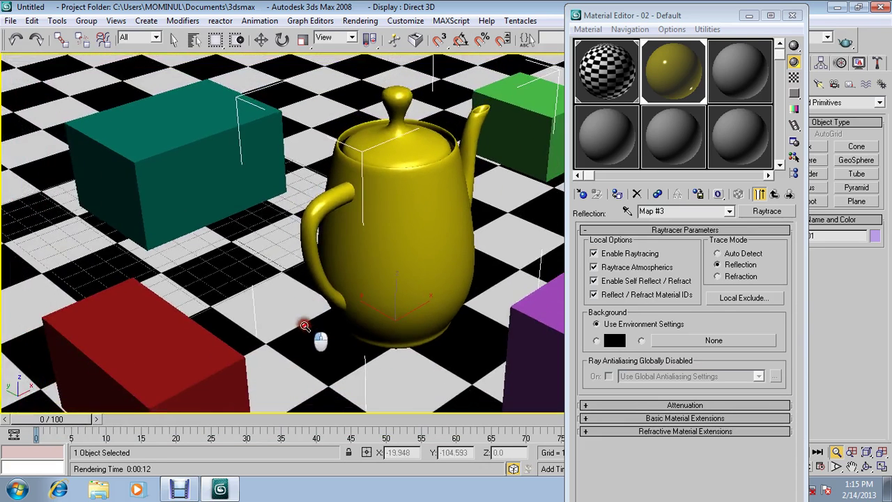
# Step: Exclude Box04 as well from the Reflection channel's Raytrace map through its local exclude list
pyautogui.moveTo(407, 282); pyautogui.dragTo(392, 265)
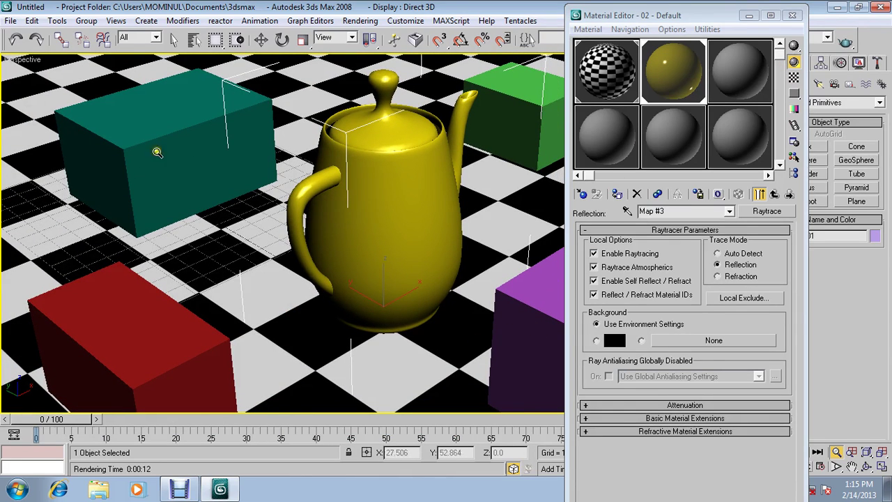
pyautogui.click(261, 41)
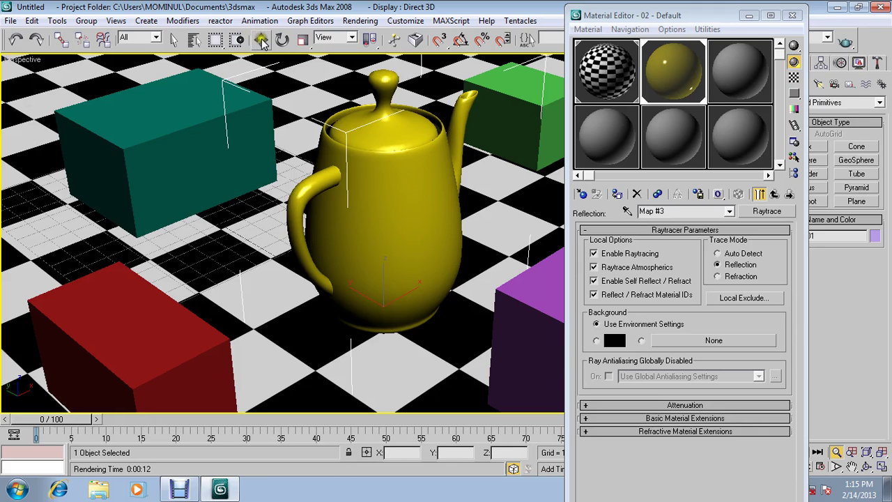
pyautogui.click(262, 40)
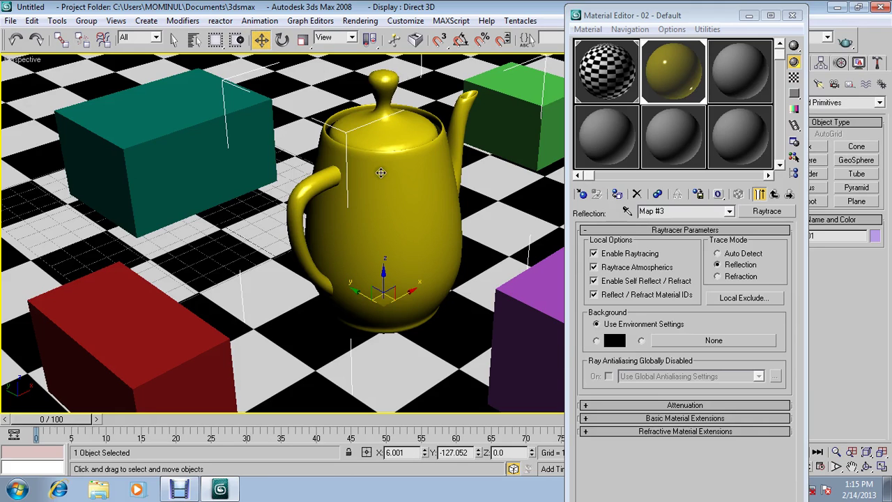
pyautogui.click(734, 298)
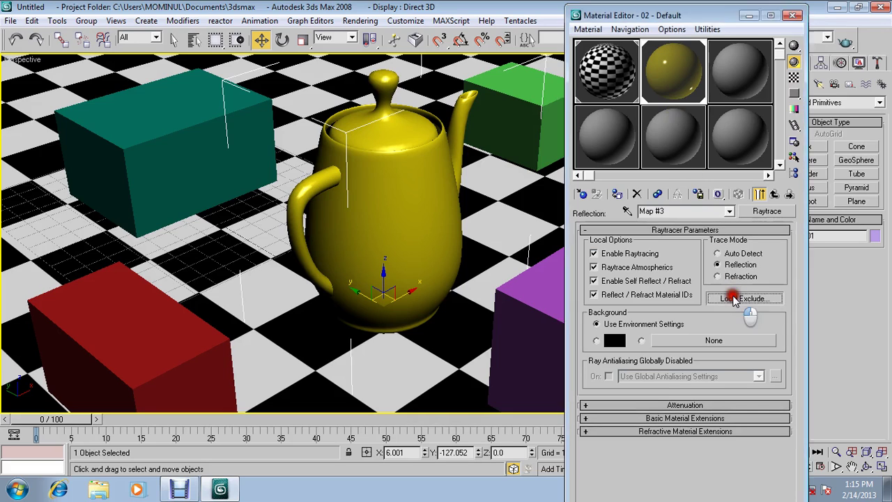
pyautogui.moveTo(433, 92); pyautogui.dragTo(639, 134)
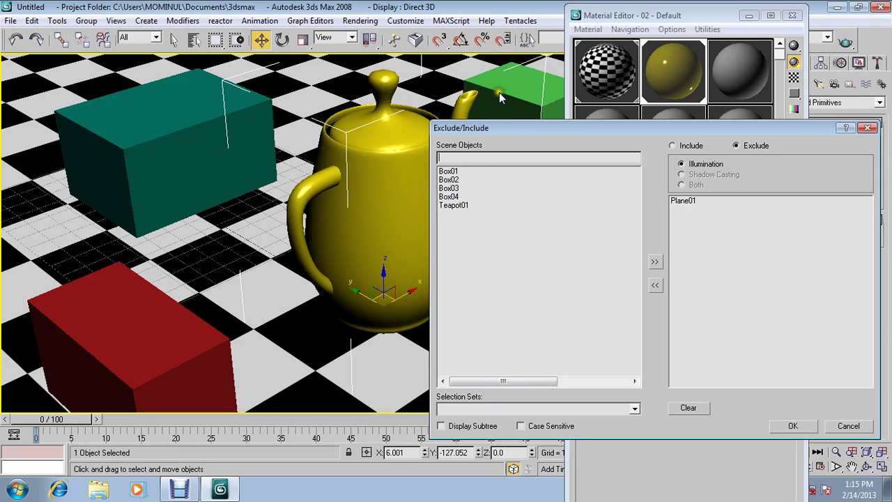
pyautogui.click(449, 197)
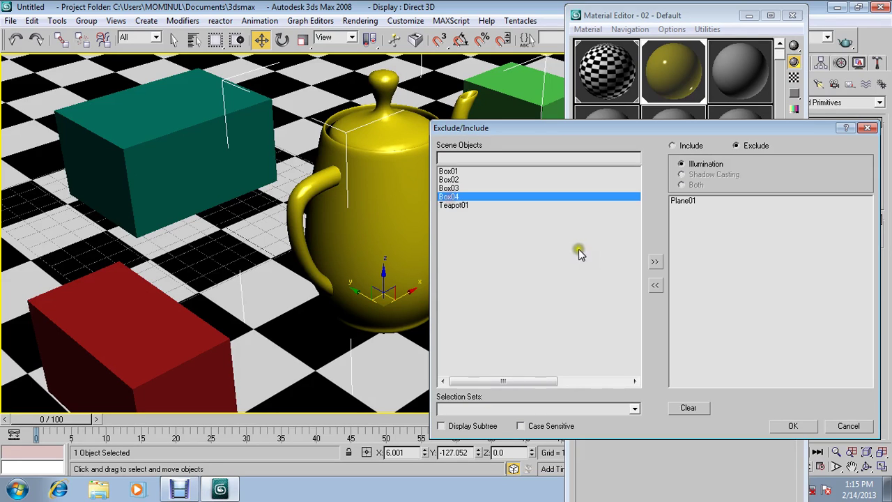
pyautogui.click(656, 264)
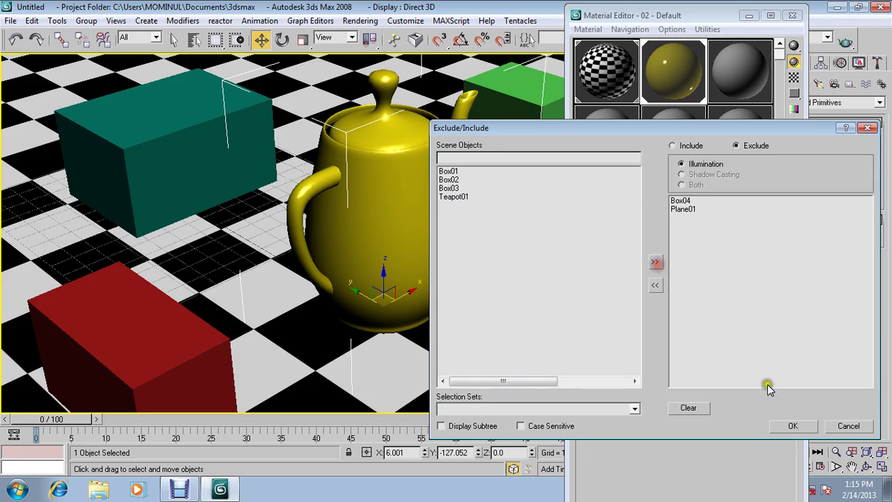
pyautogui.click(792, 425)
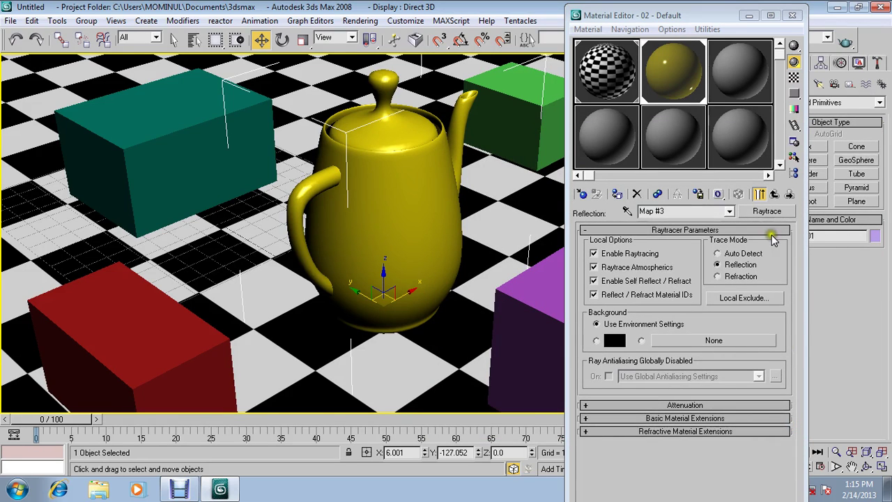
# Step: Render the perspective view to check the teapot's reflections with Box04 excluded, and close the rendered frame
pyautogui.click(847, 42)
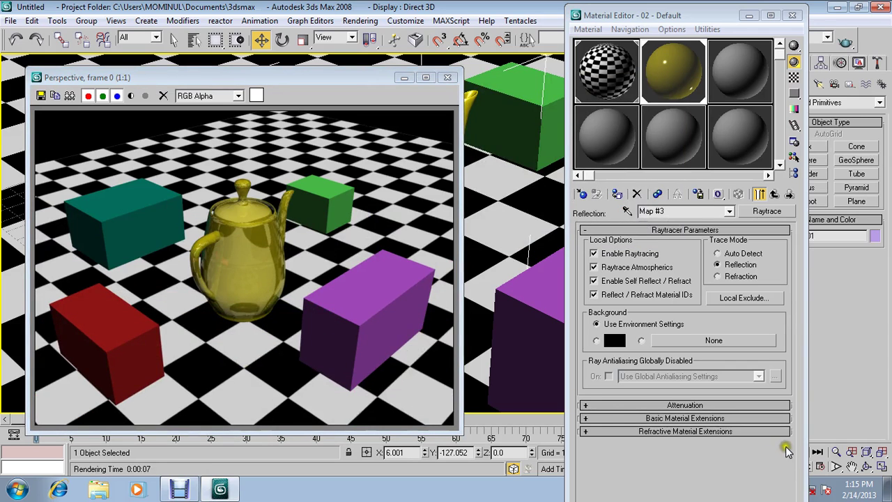
pyautogui.click(836, 451)
pyautogui.moveTo(519, 342); pyautogui.dragTo(501, 288)
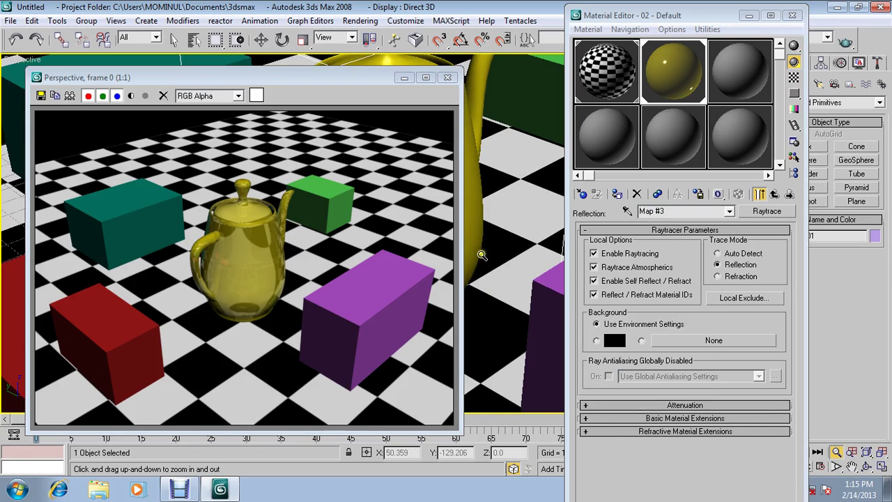
pyautogui.scroll(-4, 496, 240)
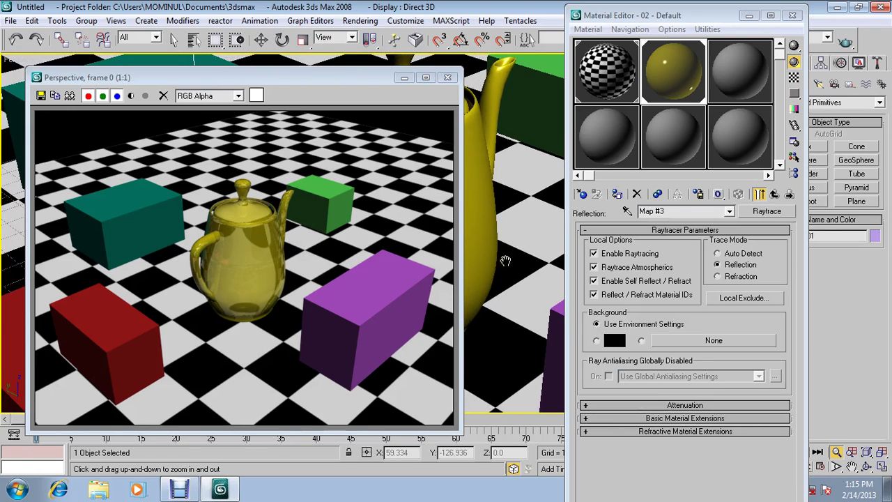
pyautogui.click(447, 77)
pyautogui.moveTo(357, 243); pyautogui.dragTo(355, 246)
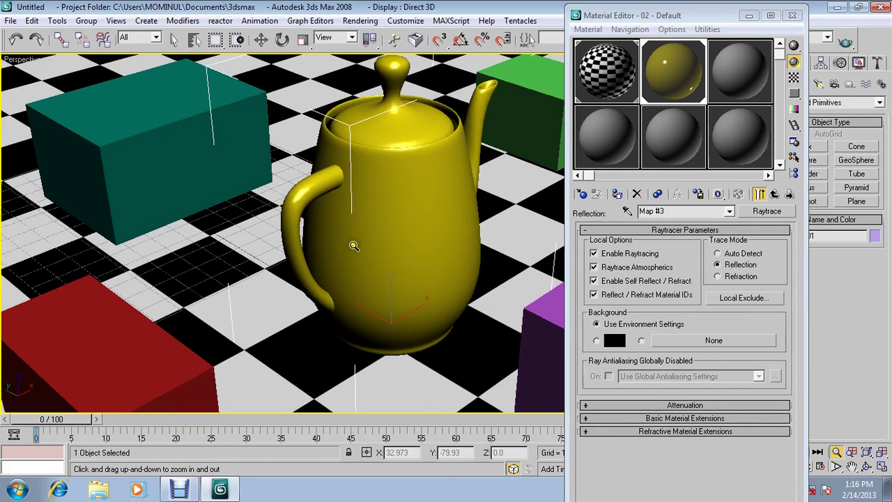
# Step: Open the Refraction channel's Raytrace map and inspect its local exclude list without changing it
pyautogui.click(774, 198)
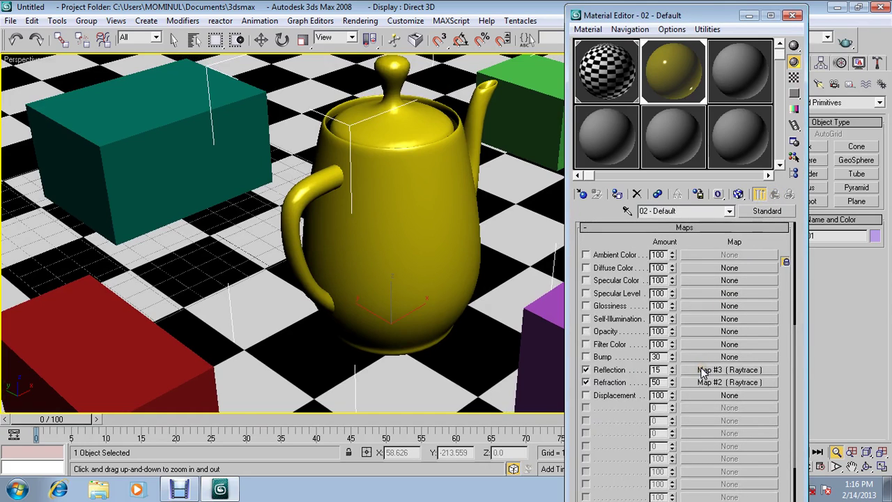
pyautogui.click(706, 383)
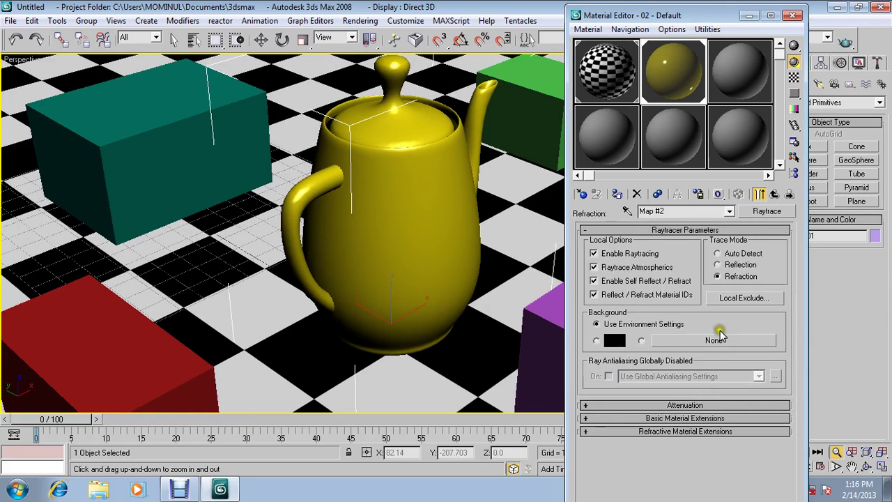
pyautogui.click(774, 195)
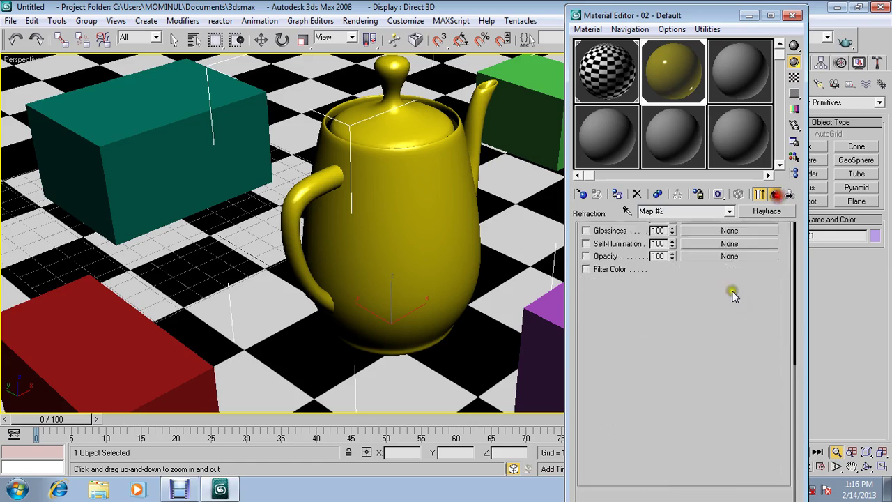
pyautogui.click(693, 384)
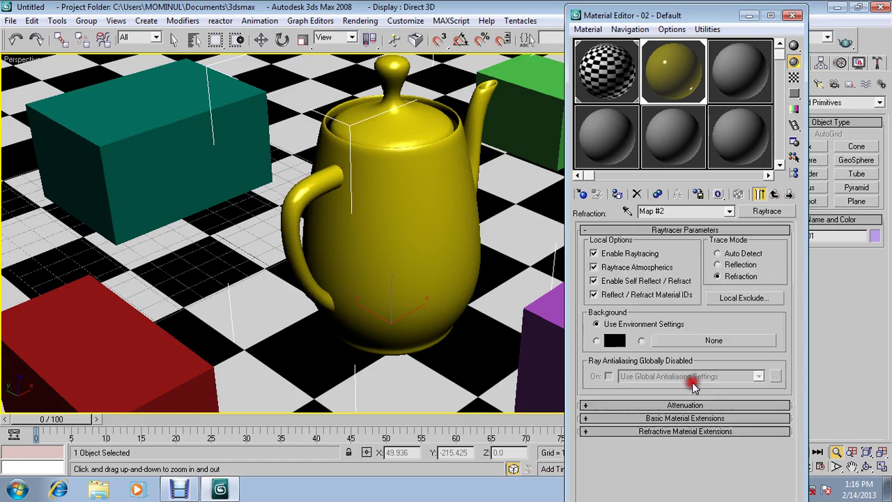
pyautogui.click(730, 275)
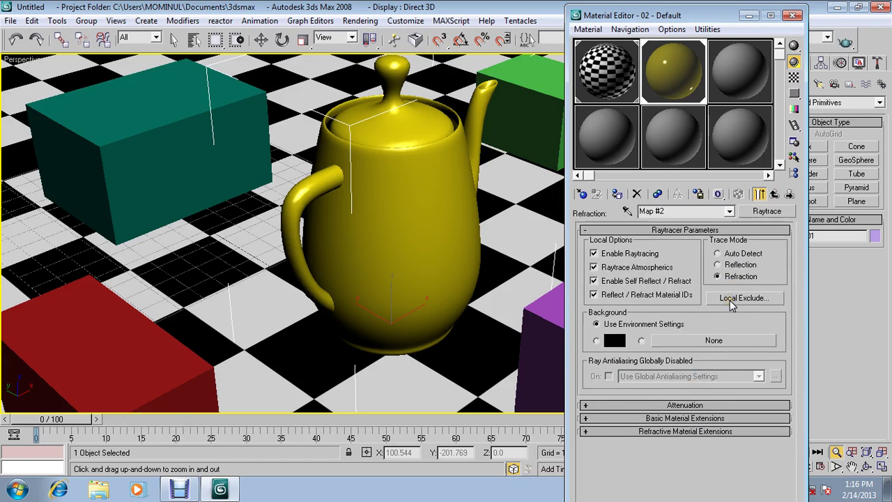
pyautogui.click(732, 301)
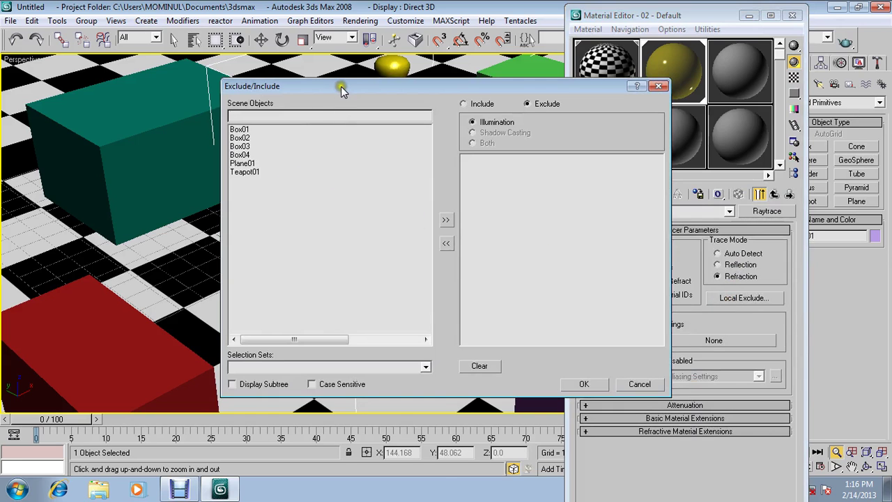
pyautogui.moveTo(340, 86); pyautogui.dragTo(488, 126)
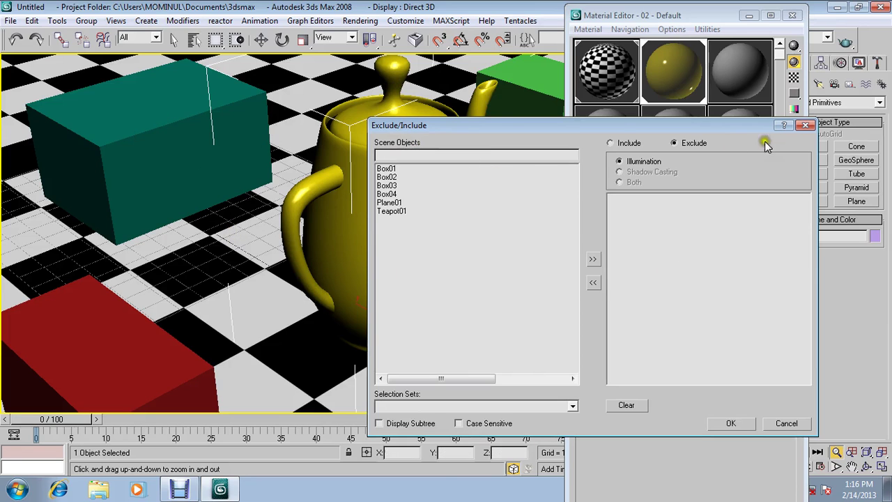
pyautogui.click(806, 124)
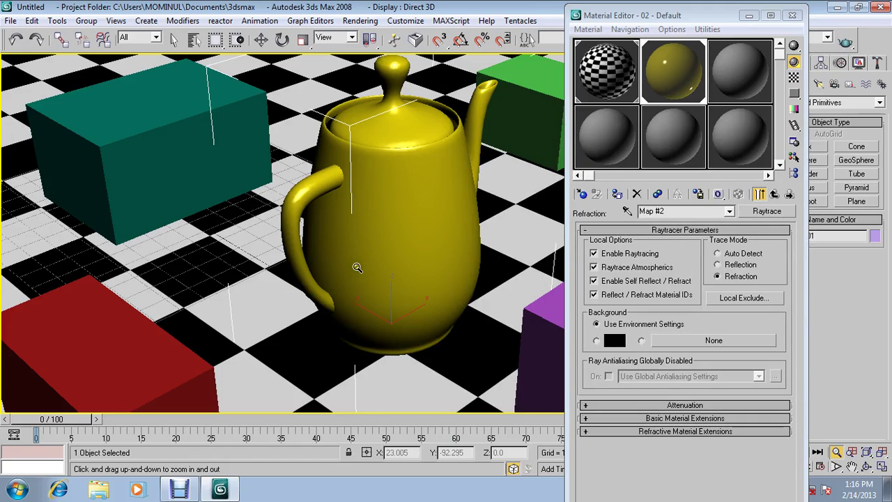
# Step: Render the perspective view from a lower angle on the teapot's handle side to examine its refraction
pyautogui.moveTo(355, 267); pyautogui.dragTo(378, 255, button='middle')
pyautogui.moveTo(383, 249); pyautogui.dragTo(347, 264)
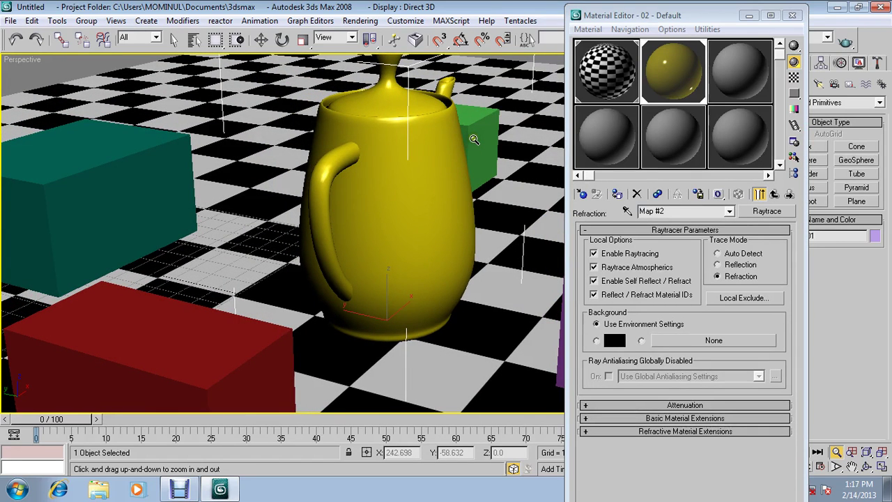
pyautogui.click(845, 38)
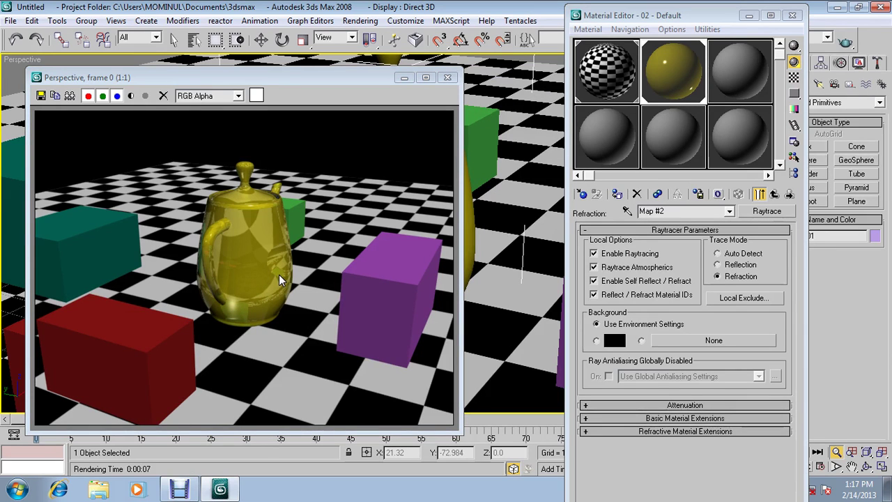
pyautogui.click(450, 78)
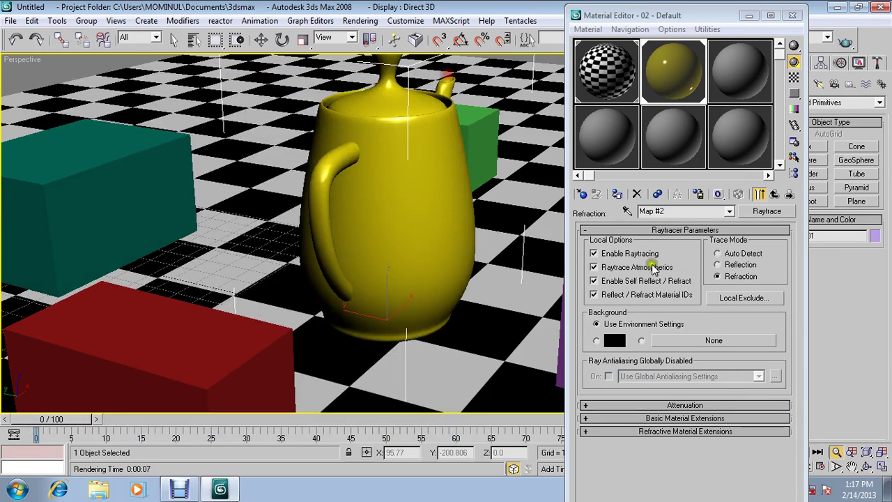
# Step: Exclude Box01 from the Refraction channel's Raytrace map through its local exclude list
pyautogui.click(735, 298)
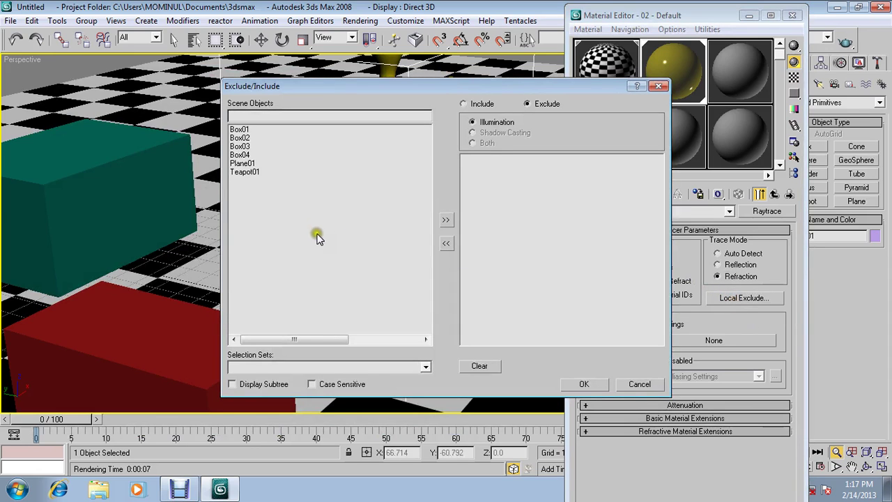
pyautogui.click(240, 130)
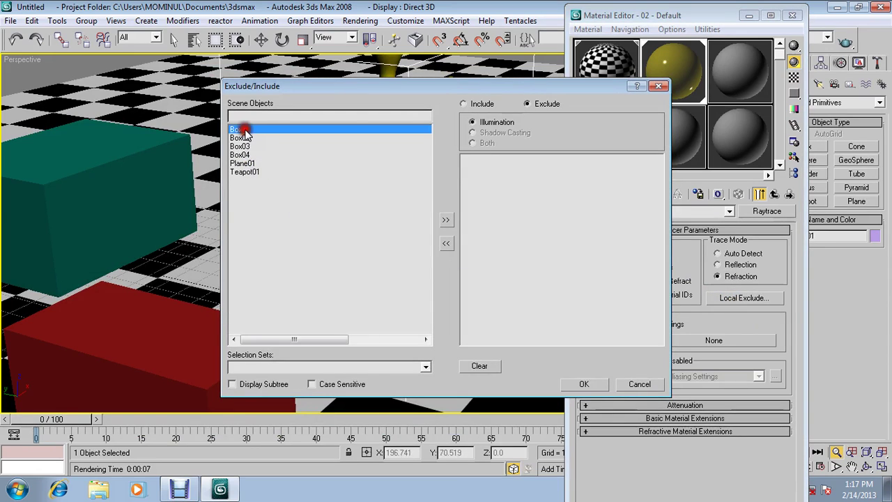
pyautogui.click(446, 219)
pyautogui.click(587, 384)
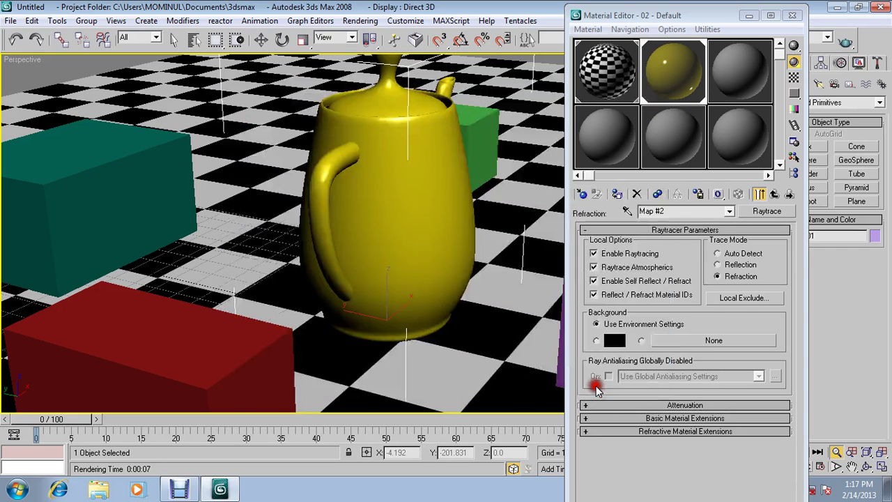
# Step: Render the perspective view from several angles to check the teapot's refraction with Box01 excluded
pyautogui.click(846, 46)
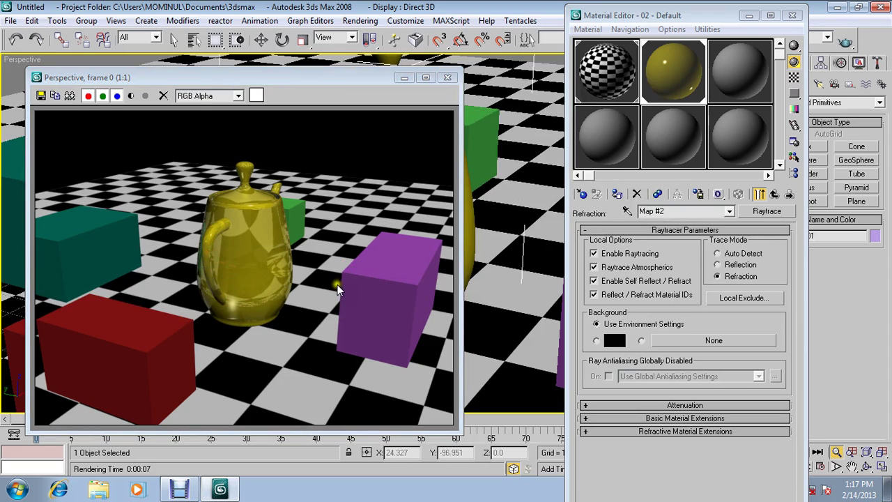
pyautogui.click(447, 77)
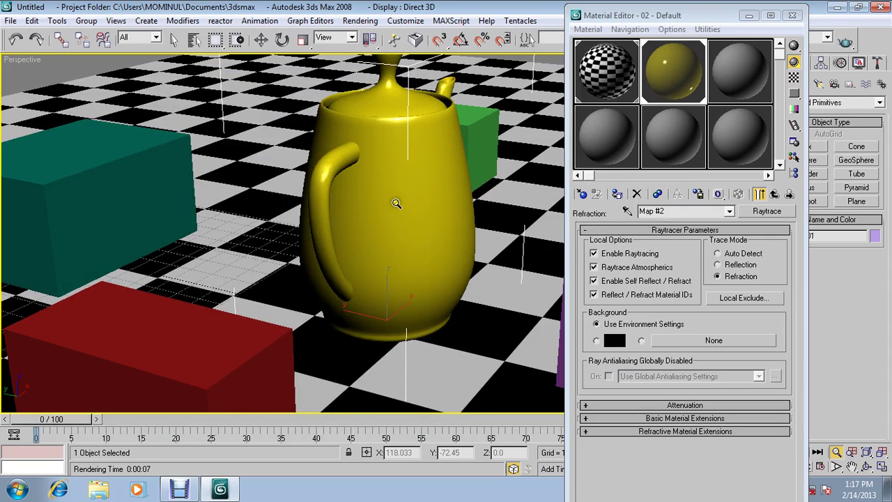
pyautogui.hotkey('shift', 'z')
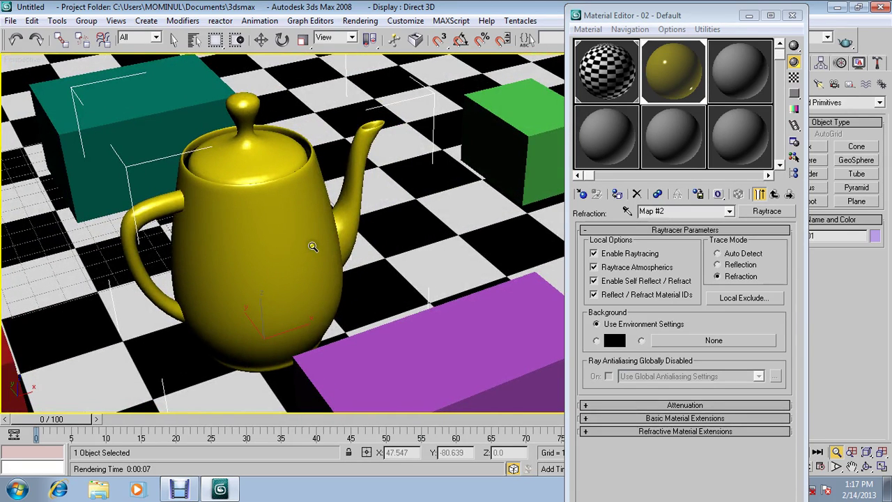
pyautogui.hotkey('shift', 'z')
pyautogui.hotkey('shift', 'z')
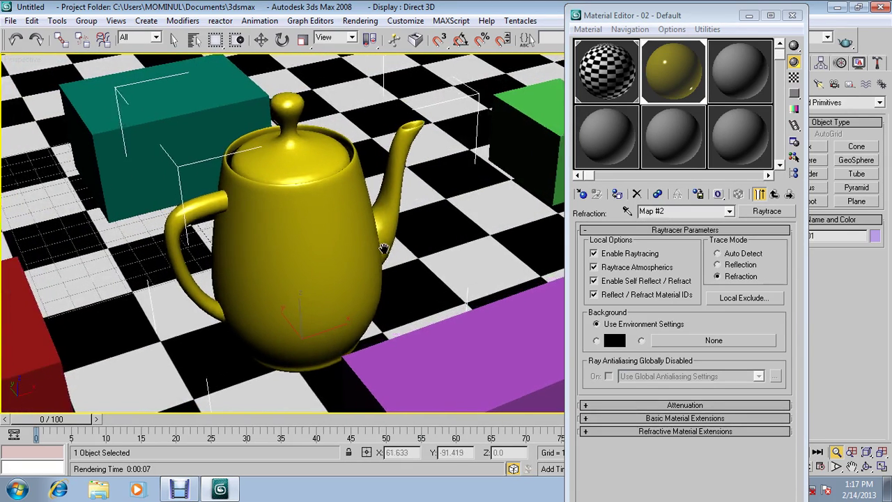
pyautogui.click(844, 43)
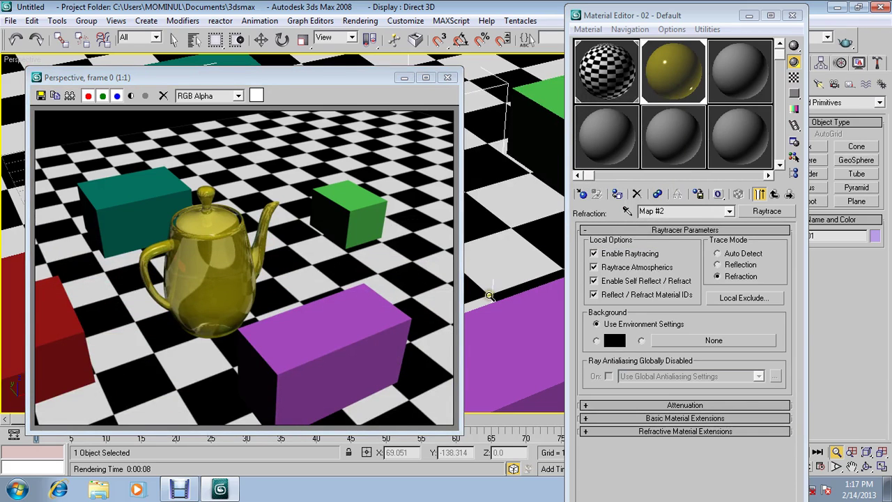
pyautogui.moveTo(490, 295); pyautogui.dragTo(505, 283)
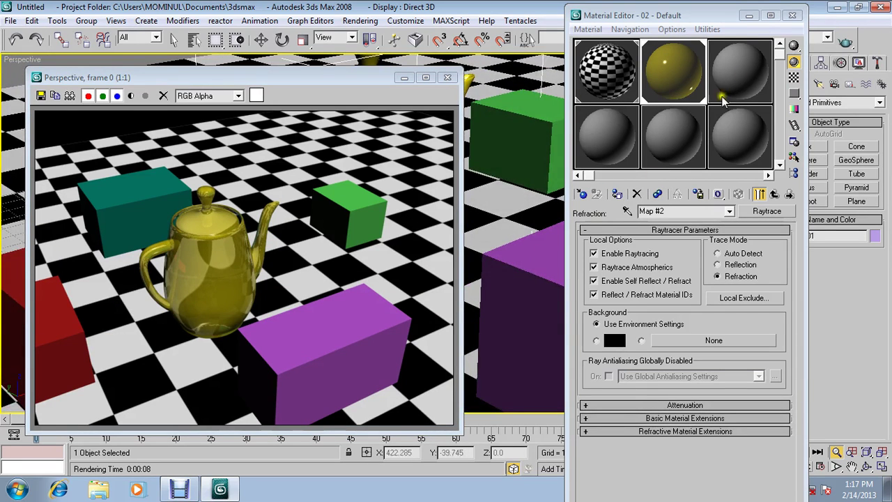
pyautogui.click(844, 40)
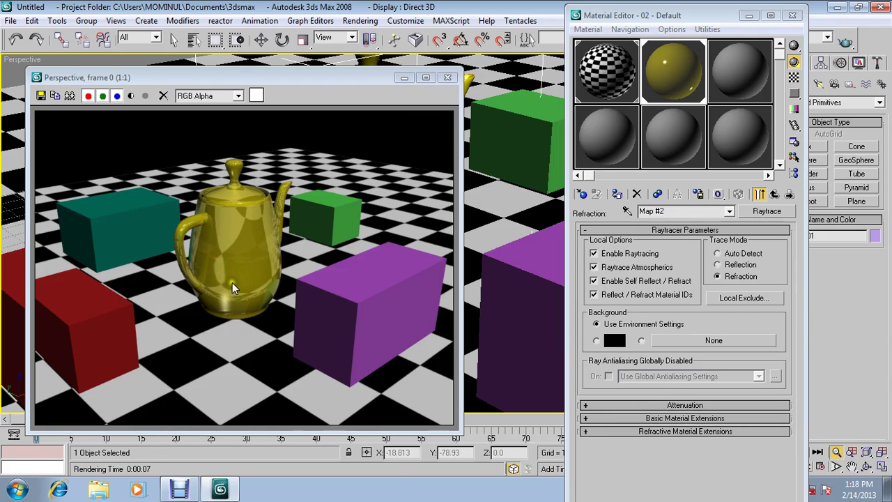
pyautogui.click(447, 77)
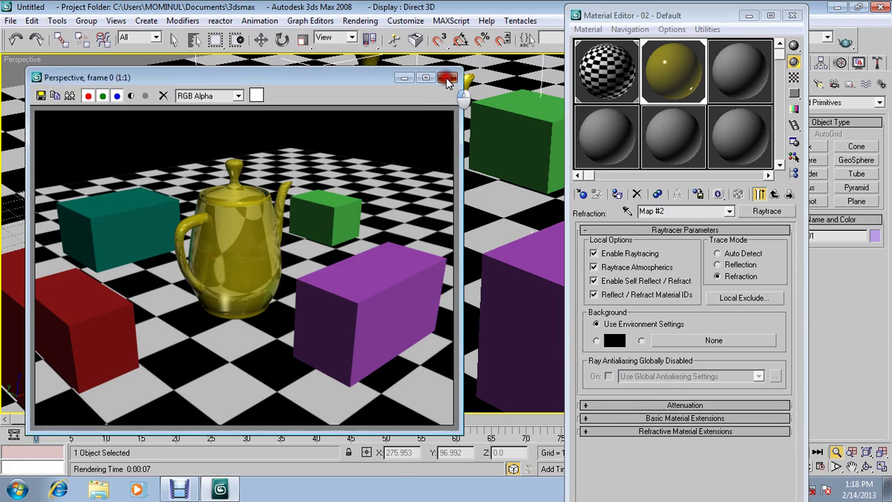
# Step: Add Plane01 to the Refraction Raytrace map's local exclude list alongside Box01, and render the perspective view
pyautogui.click(736, 300)
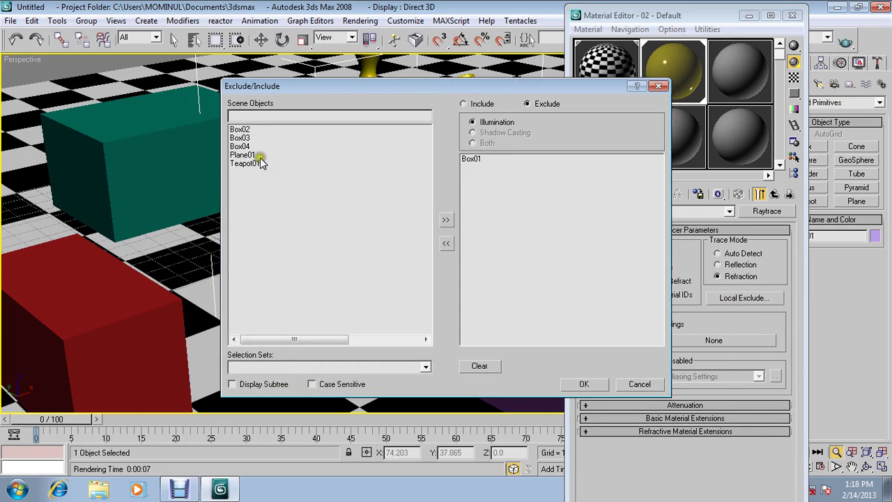
pyautogui.click(249, 154)
pyautogui.click(446, 220)
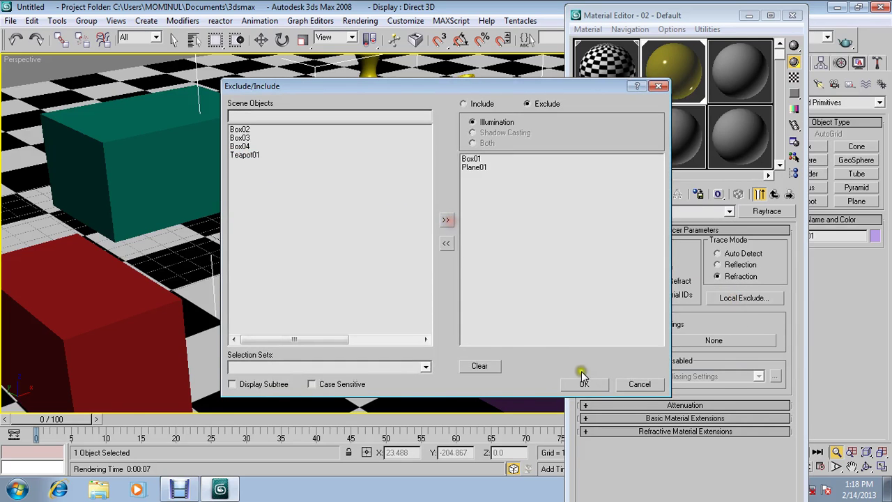
pyautogui.click(584, 384)
pyautogui.click(845, 42)
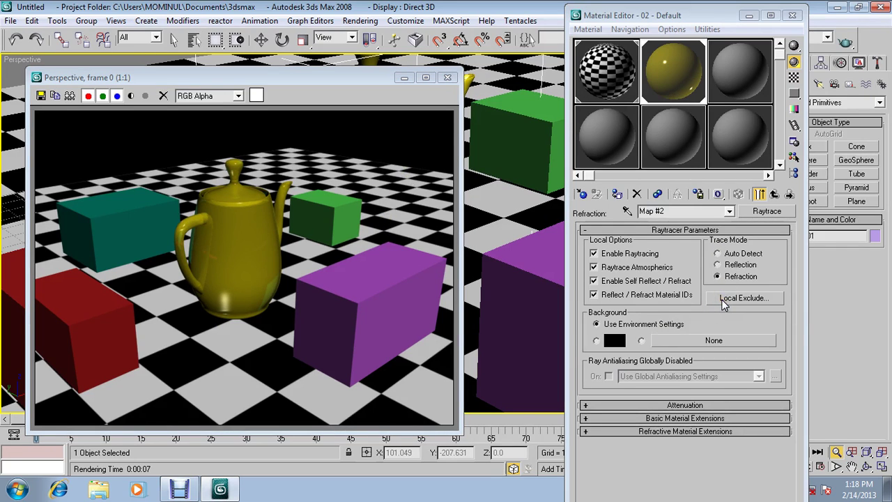
# Step: Remove Plane01 from the Refraction Raytrace map's local exclude list, keeping Box01 excluded, and render the perspective view again
pyautogui.click(743, 297)
pyautogui.moveTo(230, 154); pyautogui.dragTo(465, 167)
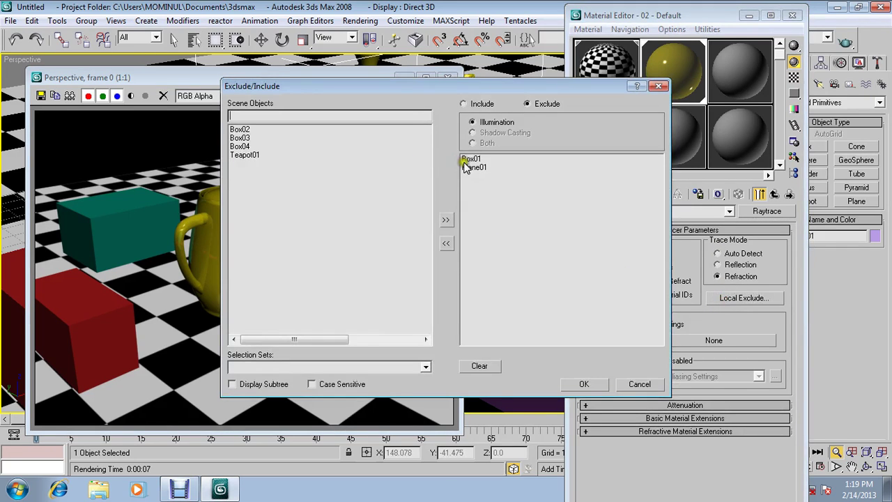
pyautogui.click(446, 243)
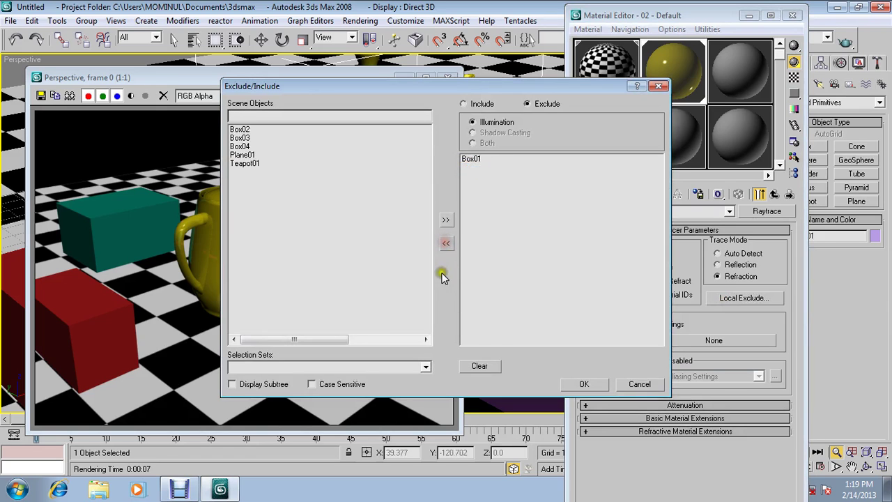
pyautogui.click(584, 382)
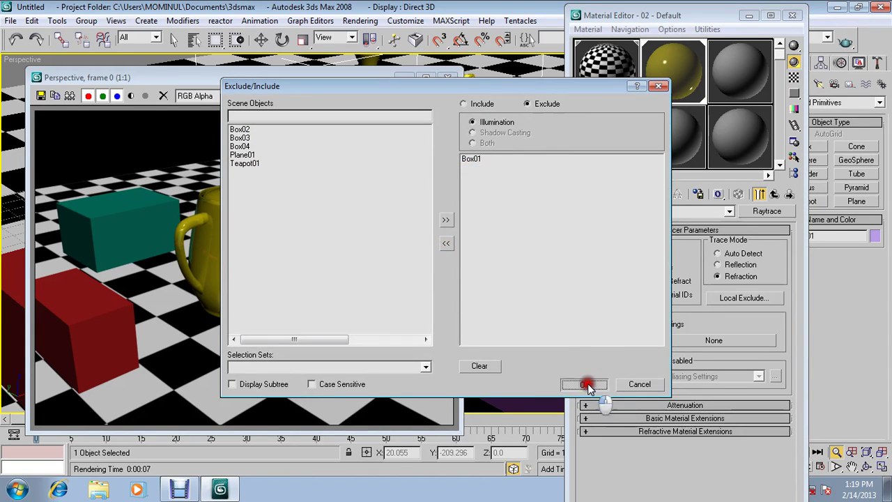
pyautogui.click(843, 43)
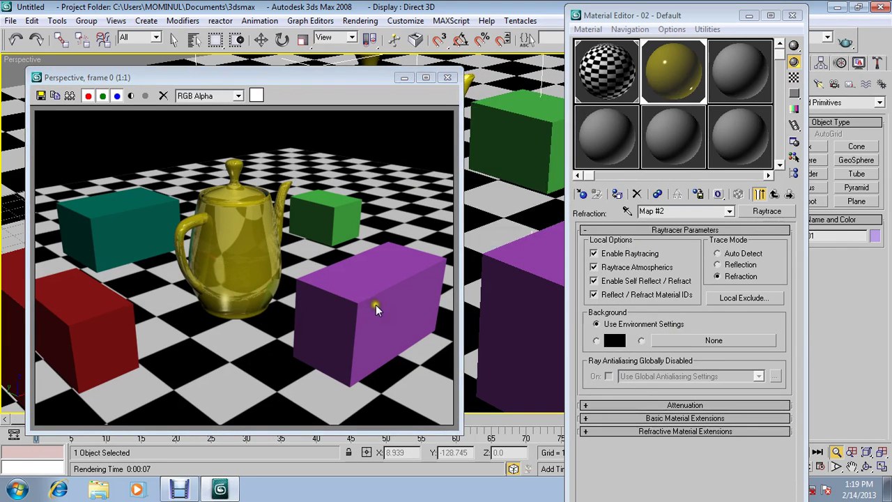
# Step: Render the perspective view from a higher angle and again closer to the teapot to examine its refraction of the checkered floor
pyautogui.click(843, 44)
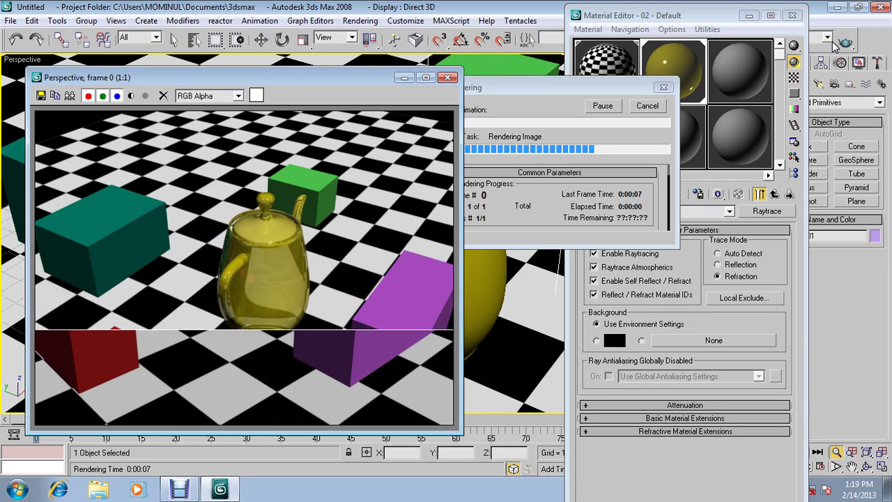
pyautogui.moveTo(542, 298); pyautogui.dragTo(528, 239)
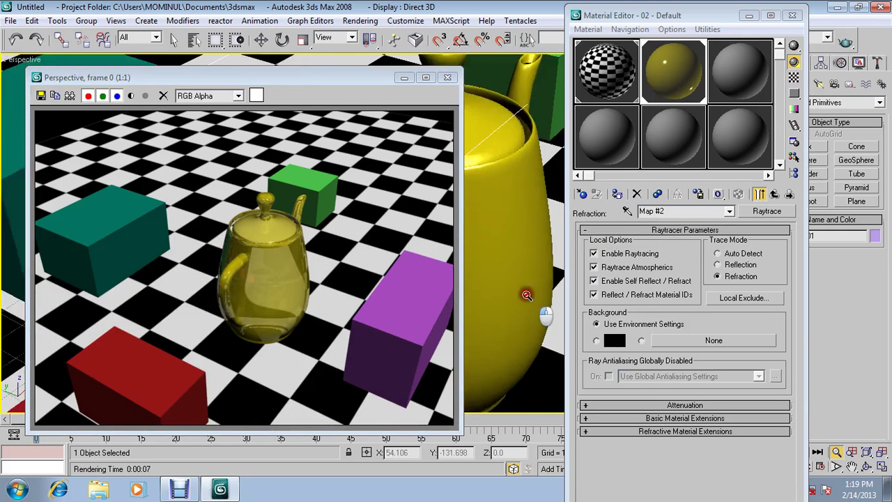
pyautogui.moveTo(522, 283); pyautogui.dragTo(601, 214)
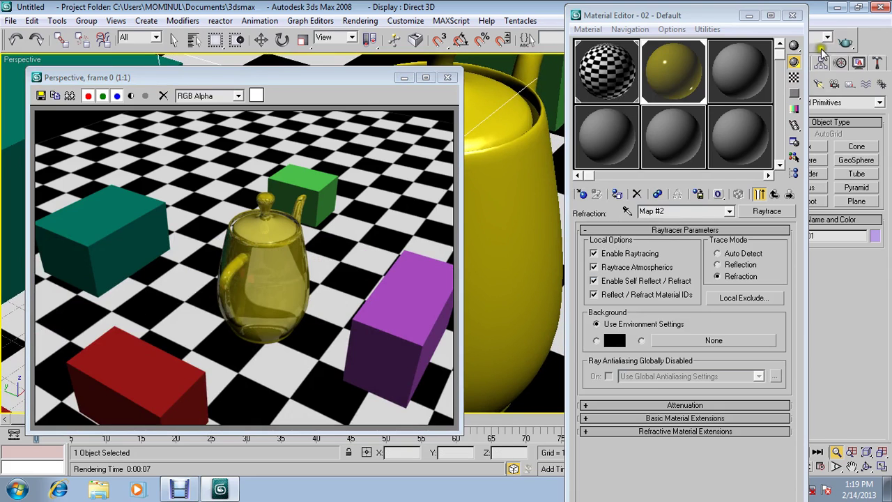
pyautogui.click(843, 41)
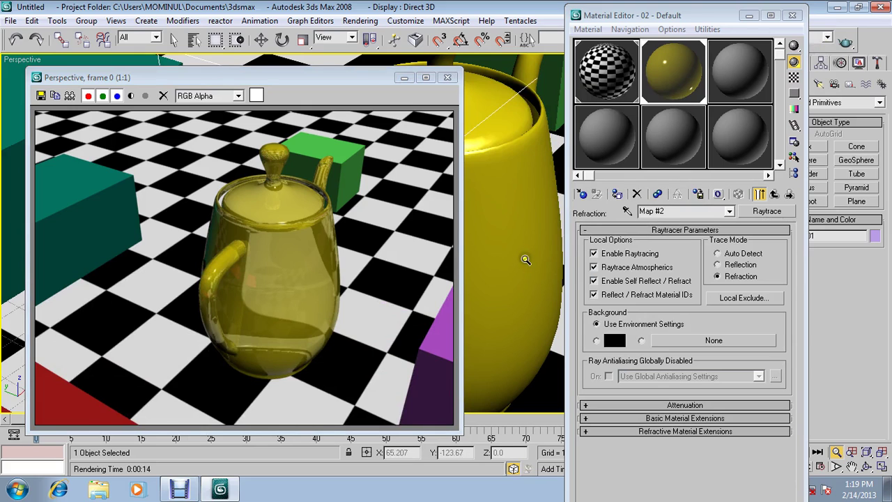
pyautogui.moveTo(525, 258); pyautogui.dragTo(513, 247, button='middle')
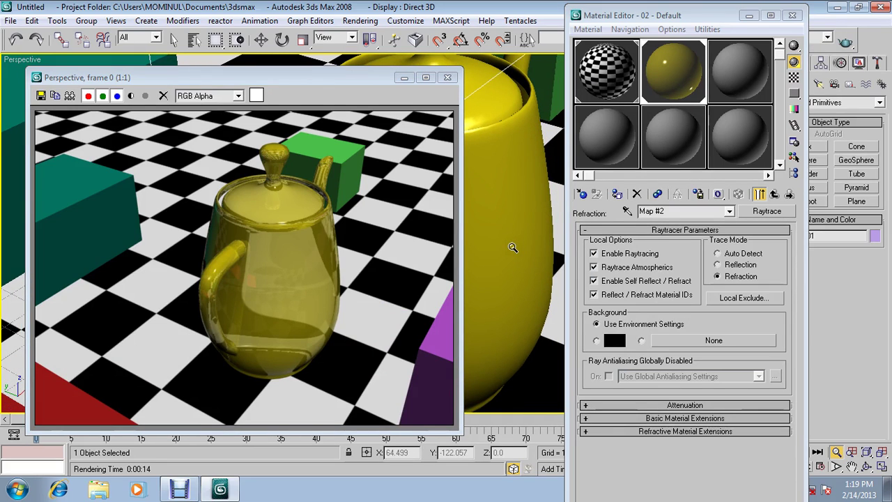